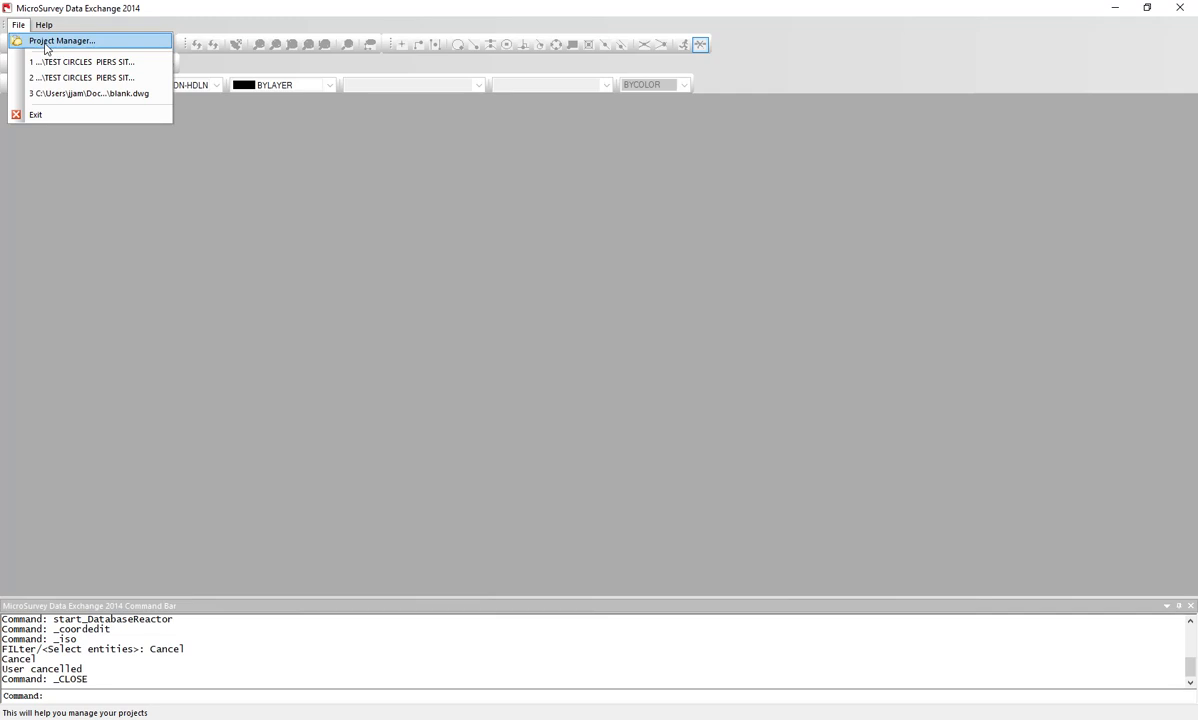
Open the project drawing "TEST CIRCLES PIERS SITE PLAN_E&W - piers.dwg" through the Project Manager.
{"action": "left_click", "coordinate": [45, 42]}
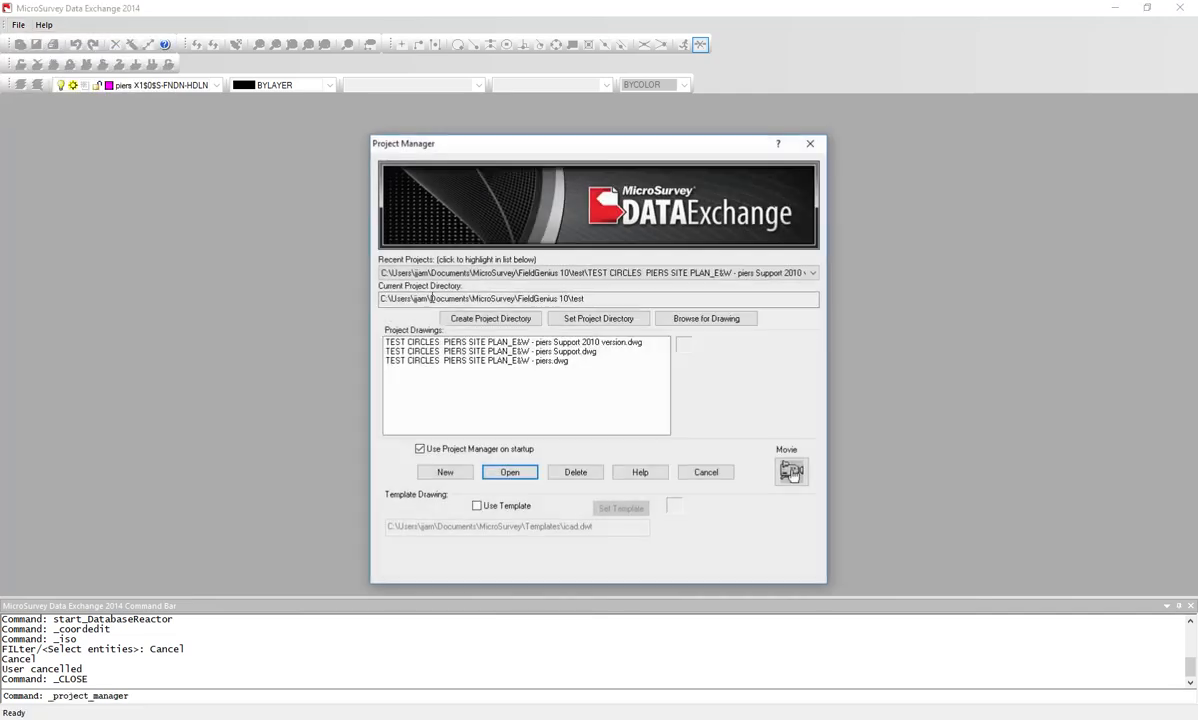
{"action": "left_click", "coordinate": [529, 361]}
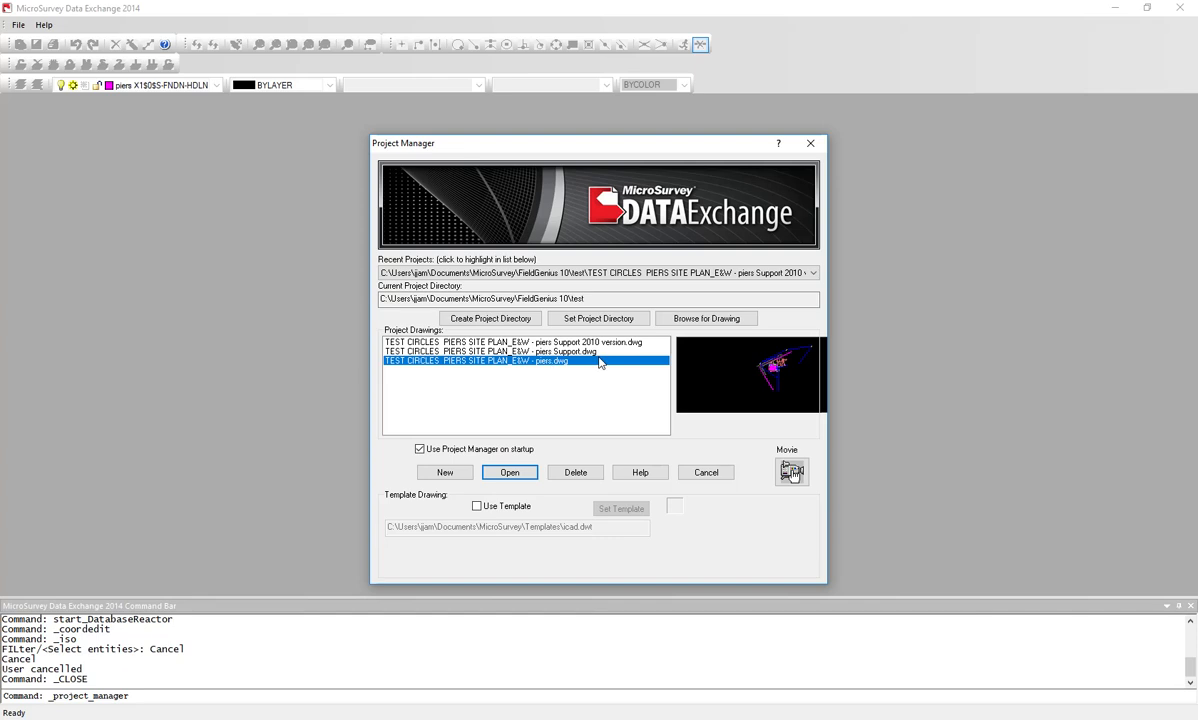
{"action": "left_click", "coordinate": [510, 475]}
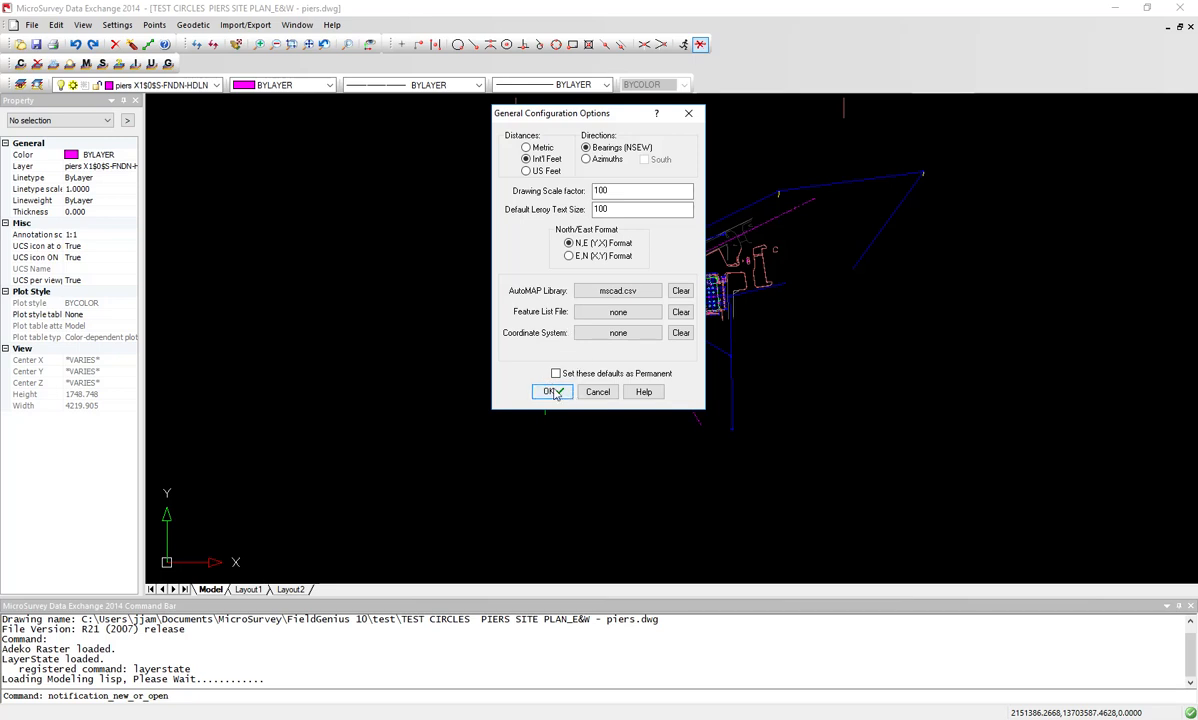
Set the drawing scale factor to 20 and accept the general configuration options.
{"action": "double_click", "coordinate": [604, 191]}
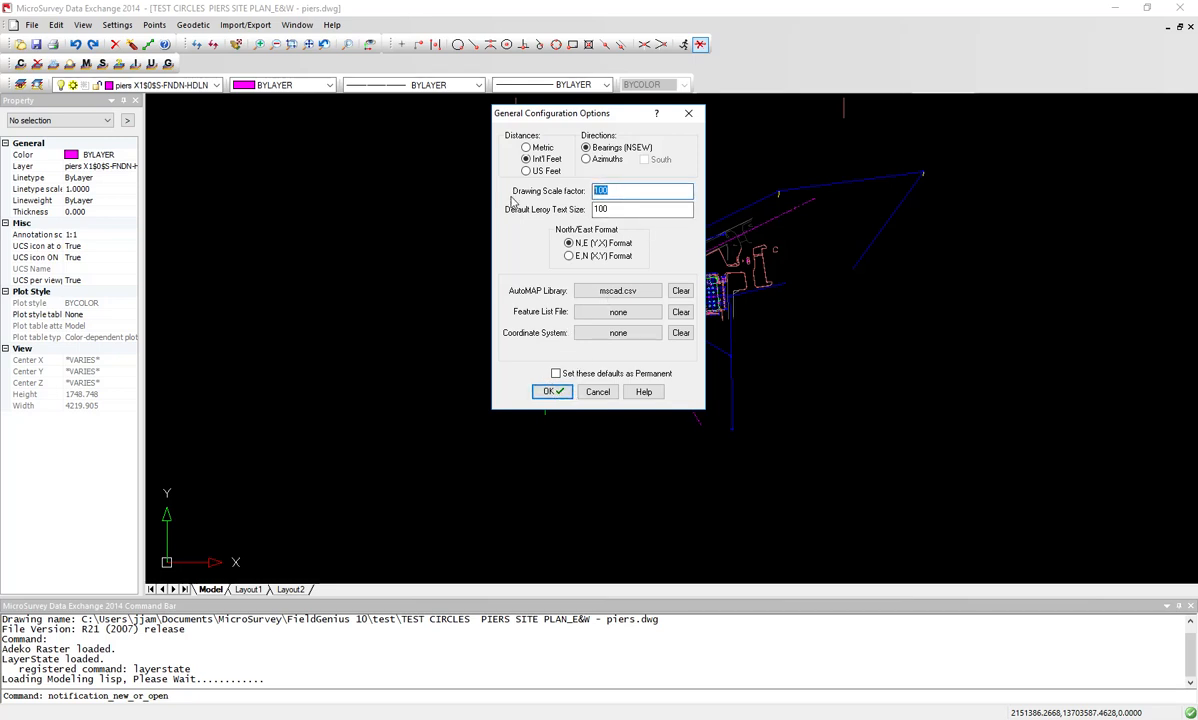
{"action": "type", "text": "20"}
{"action": "left_click", "coordinate": [549, 392]}
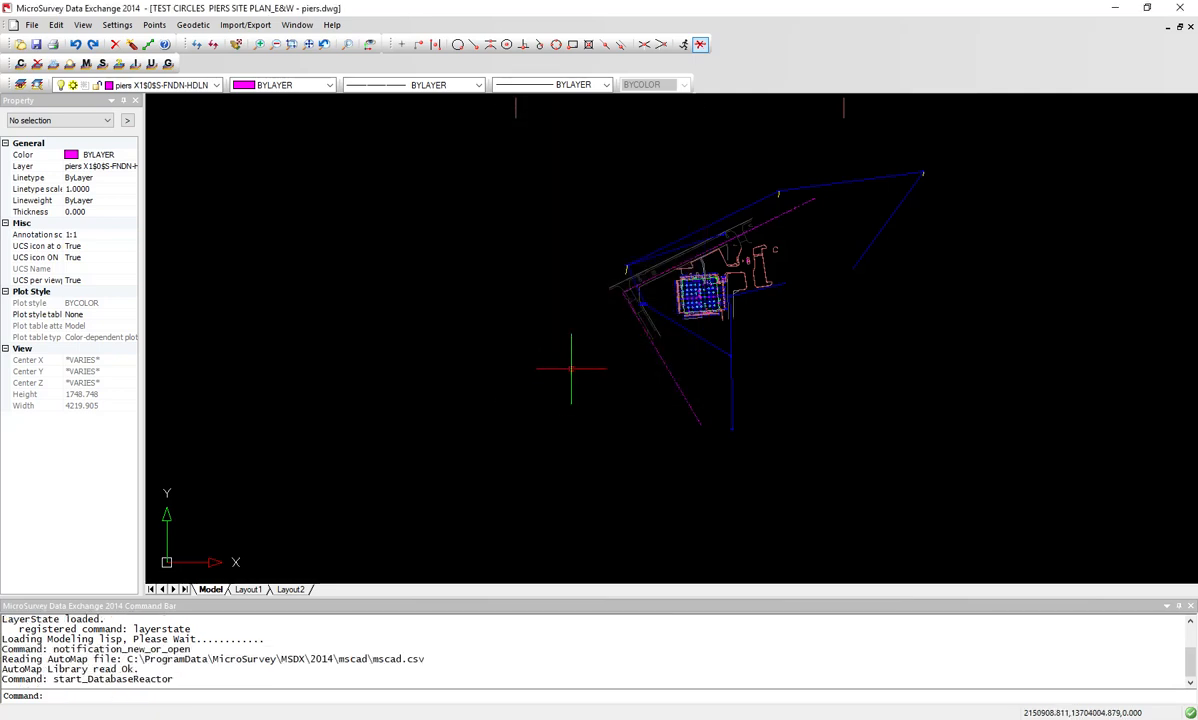
Examine the pier circles inside the building grid and check which toolbars are enabled.
{"action": "middle_click_drag", "start_coordinate": [656, 340], "coordinate": [601, 345]}
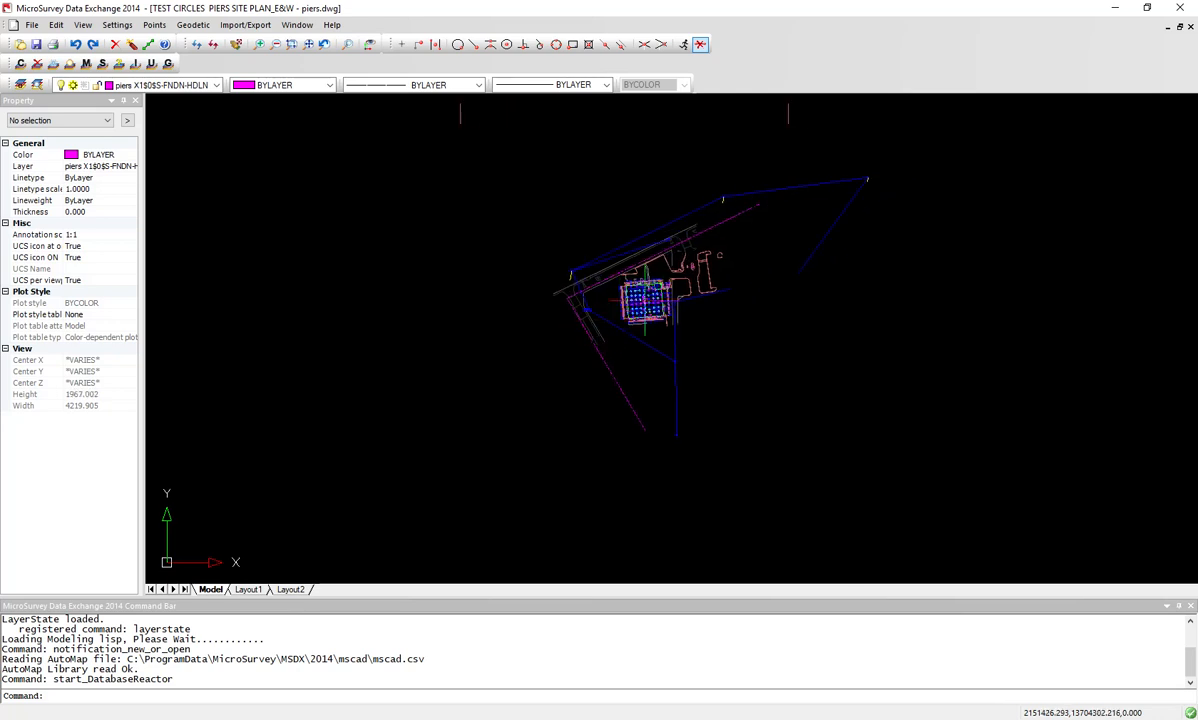
{"action": "scroll", "coordinate": [645, 300], "scroll_direction": "up", "scroll_amount": 6}
{"action": "scroll", "coordinate": [648, 300], "scroll_direction": "up", "scroll_amount": 4}
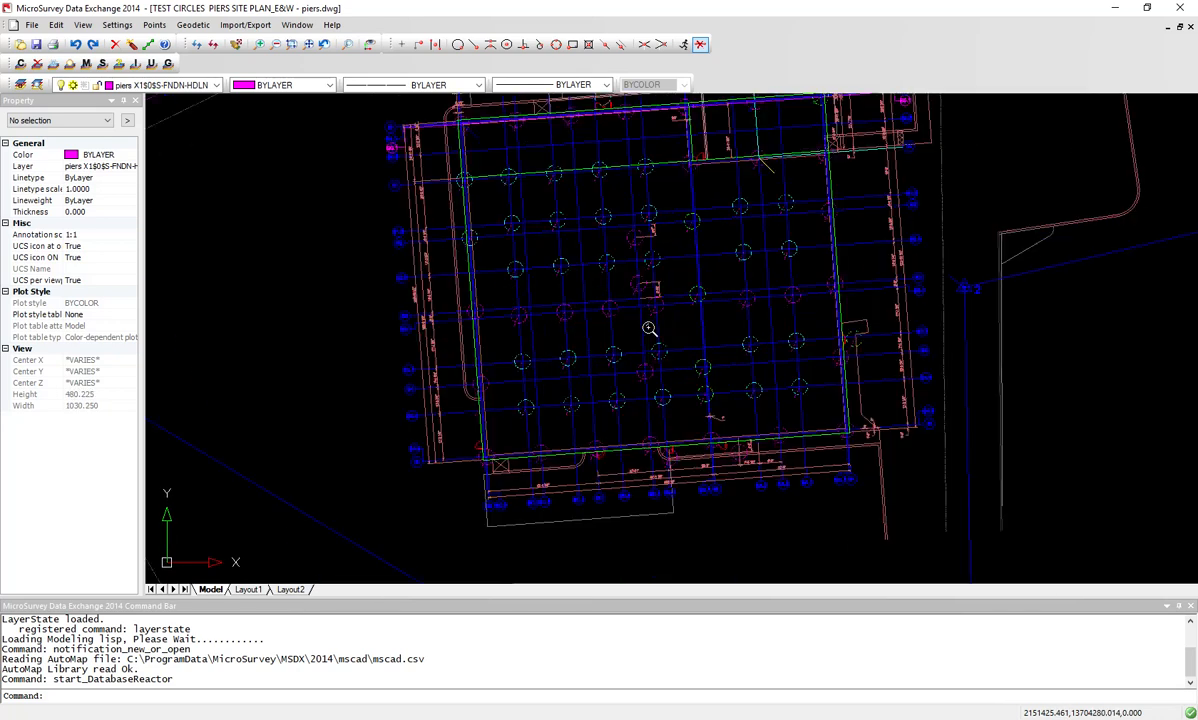
{"action": "scroll", "coordinate": [642, 290], "scroll_direction": "up", "scroll_amount": 3}
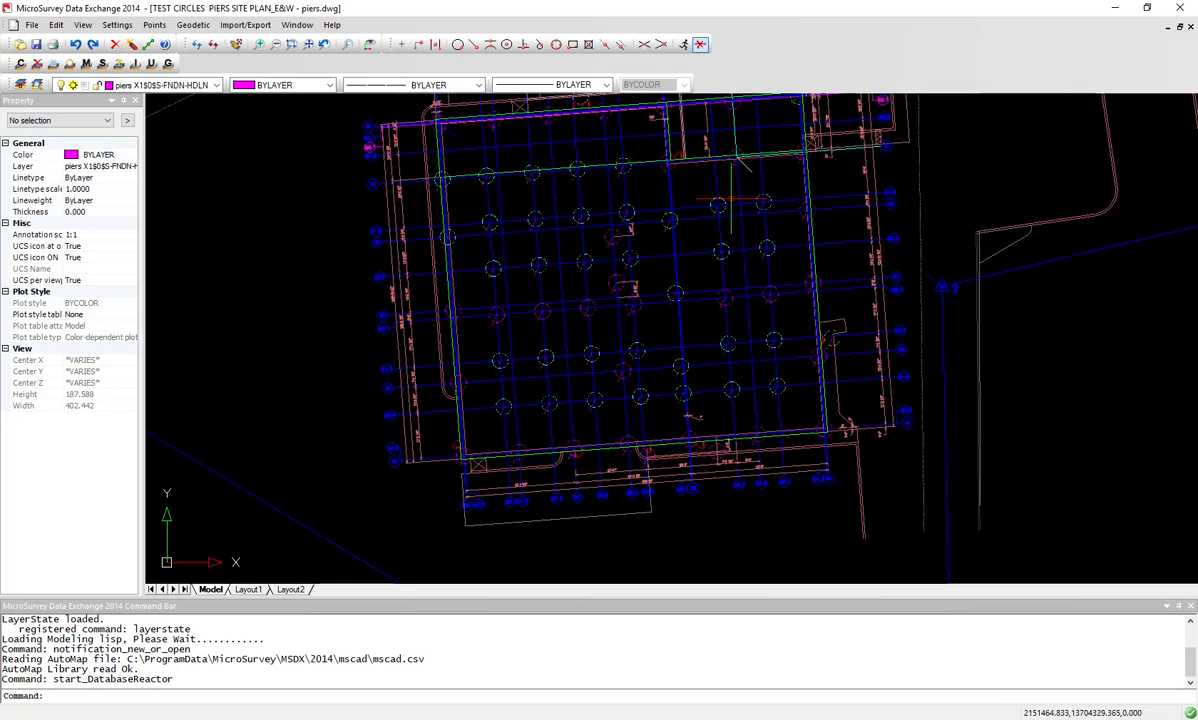
{"action": "scroll", "coordinate": [729, 203], "scroll_direction": "up", "scroll_amount": 4}
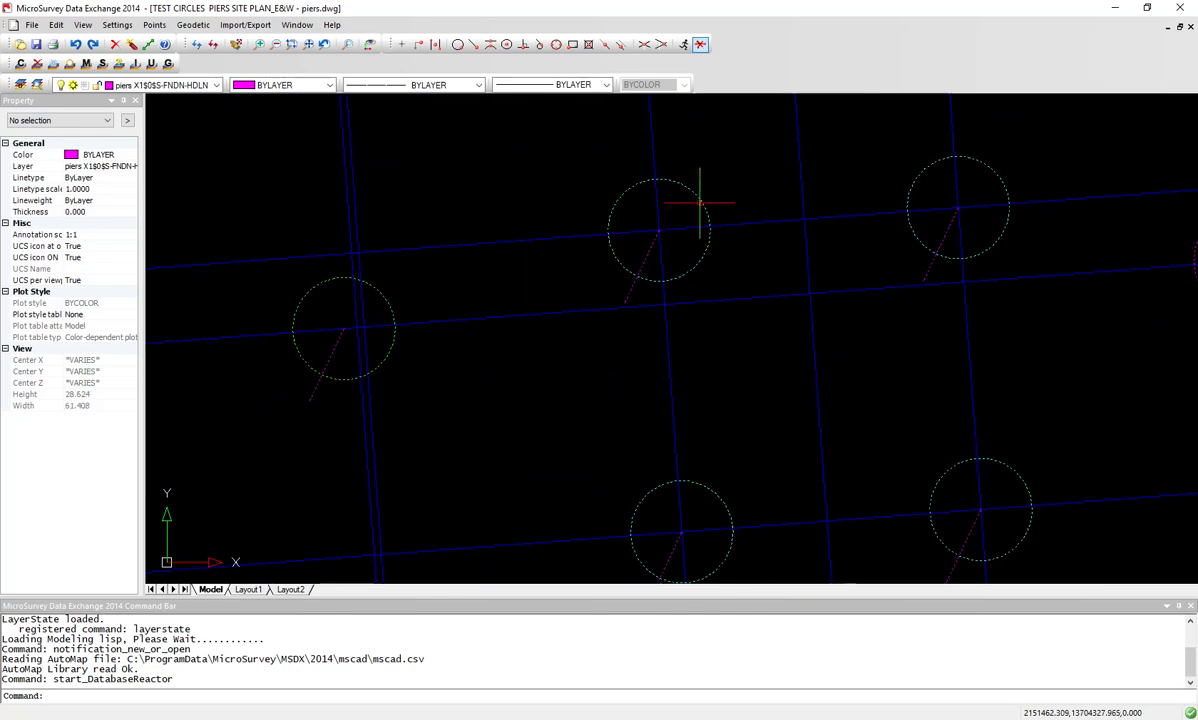
{"action": "scroll", "coordinate": [700, 203], "scroll_direction": "down", "scroll_amount": 2}
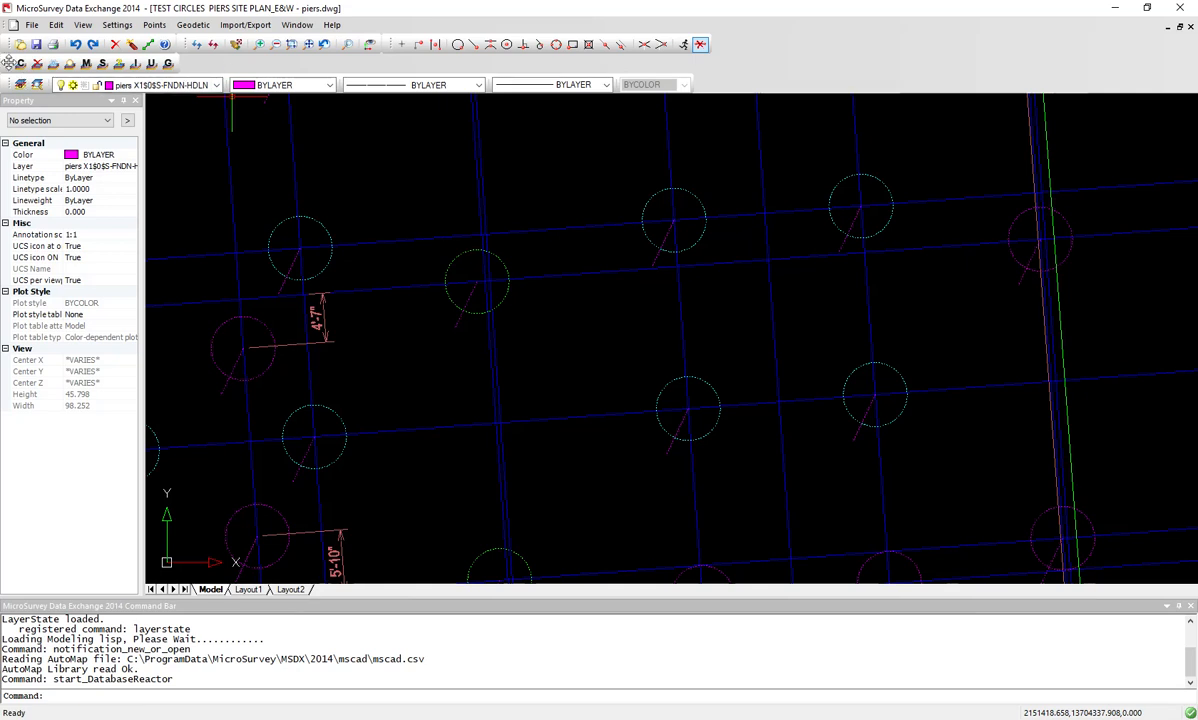
{"action": "right_click", "coordinate": [288, 66]}
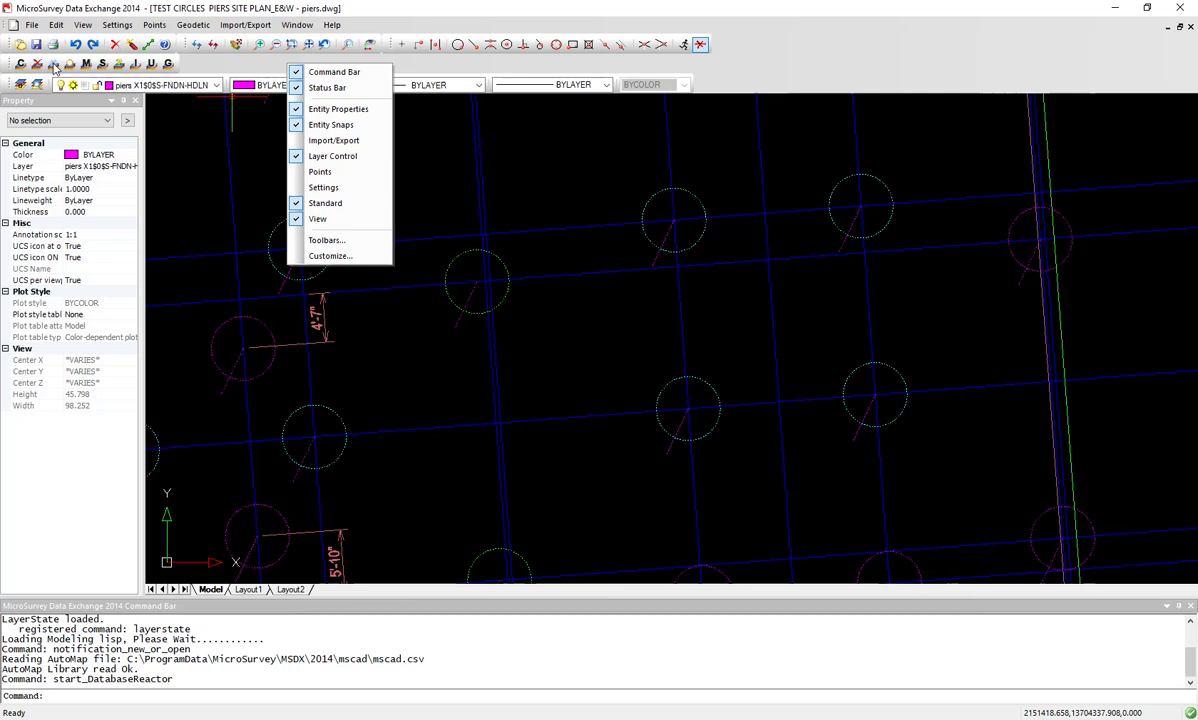
{"action": "right_click", "coordinate": [273, 64]}
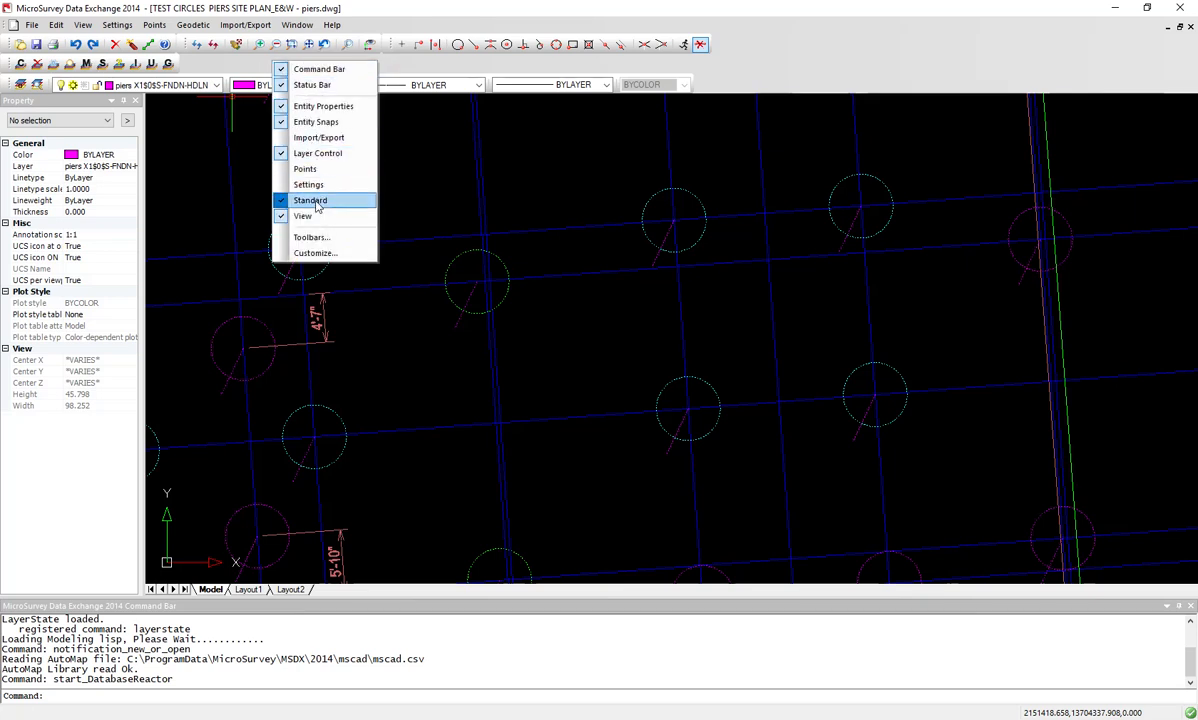
{"action": "left_click", "coordinate": [223, 62]}
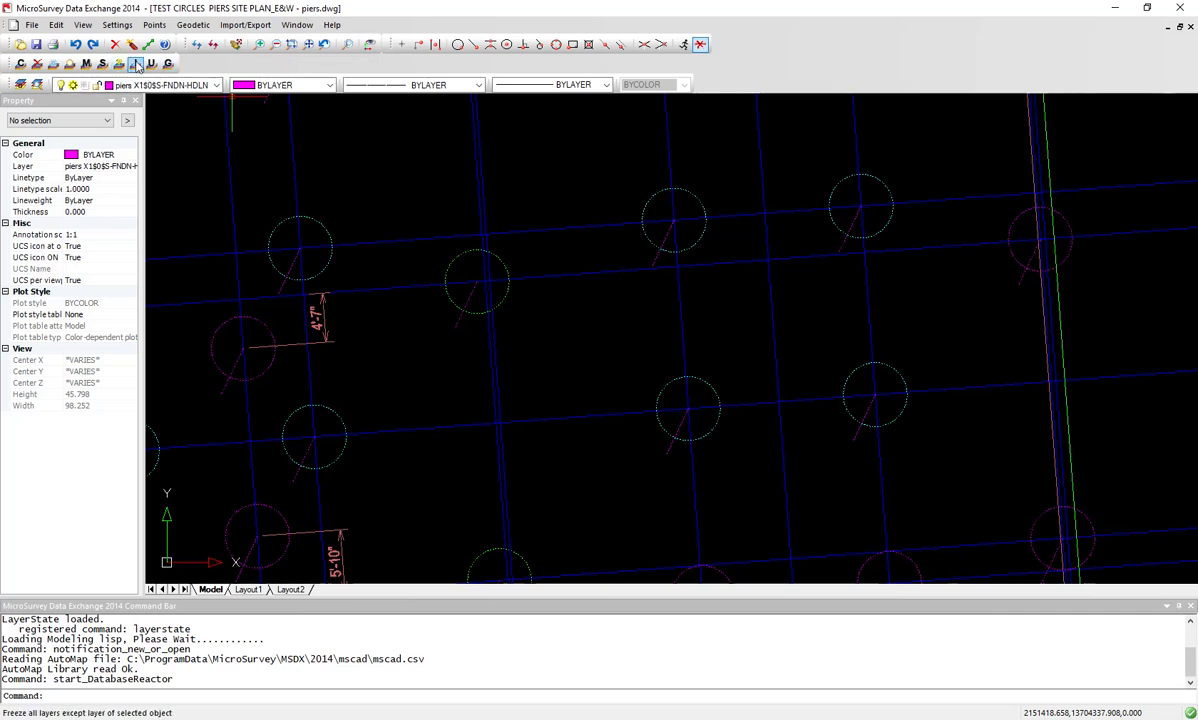
Isolate the layer of the pier circles by freezing all layers except that of a selected circle.
{"action": "left_click", "coordinate": [136, 64]}
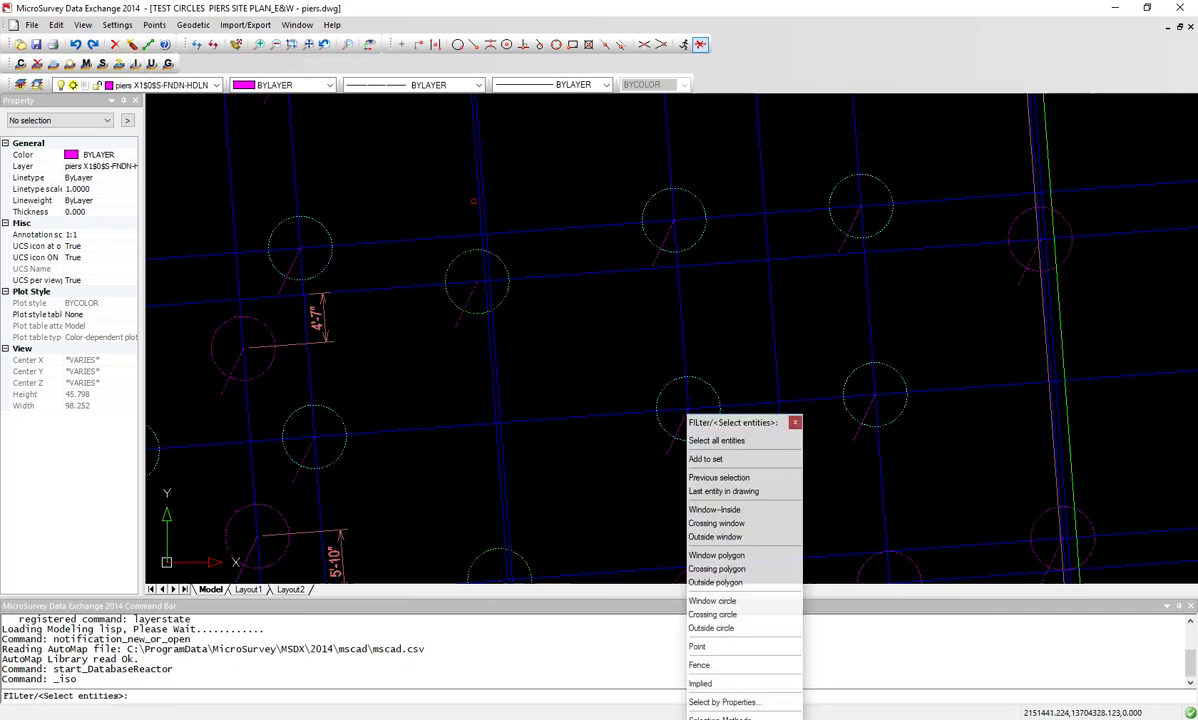
{"action": "left_click", "coordinate": [658, 190]}
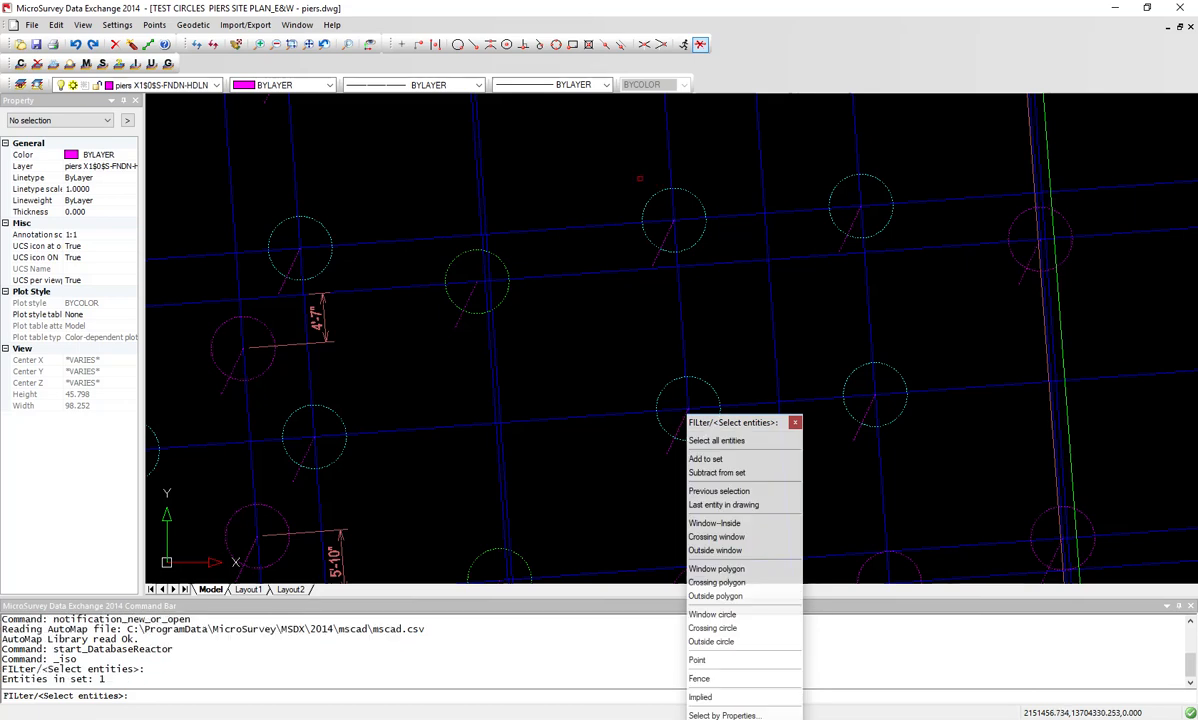
{"action": "key", "text": "Return"}
{"action": "scroll", "coordinate": [641, 180], "scroll_direction": "down", "scroll_amount": 5}
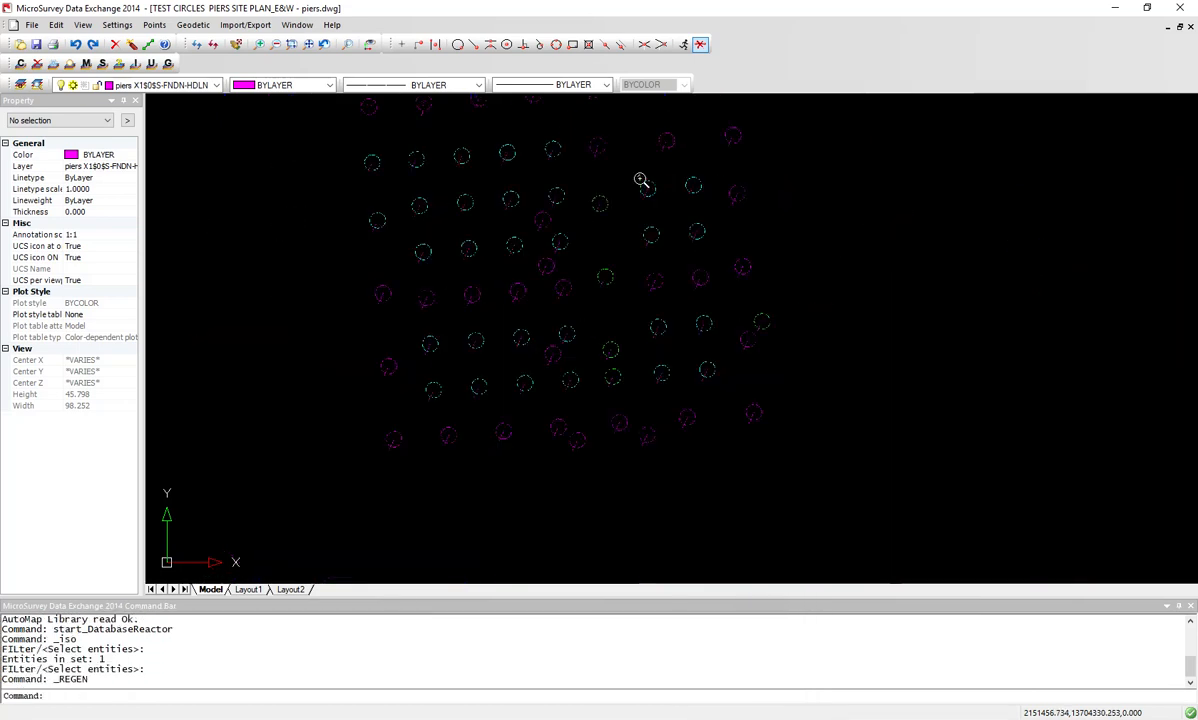
{"action": "middle_click_drag", "start_coordinate": [687, 207], "coordinate": [692, 250]}
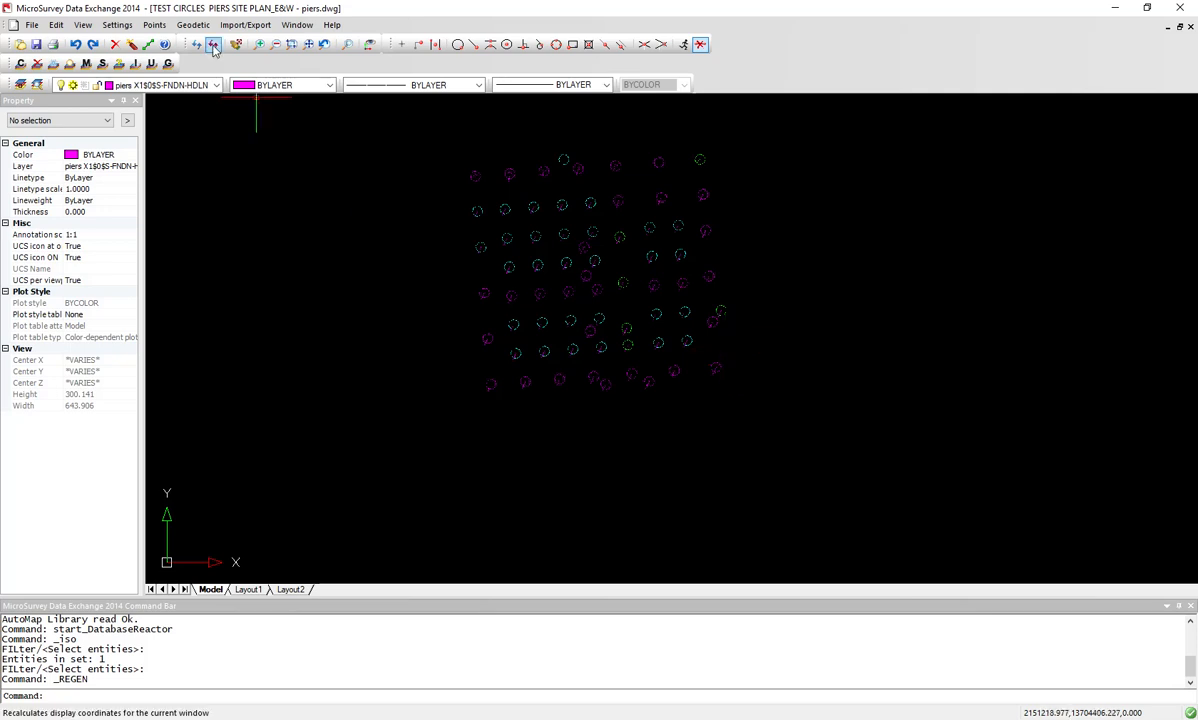
Set up adding points to CAD objects for circles only, starting at point ID 1 with the description "pier".
{"action": "left_click", "coordinate": [156, 27]}
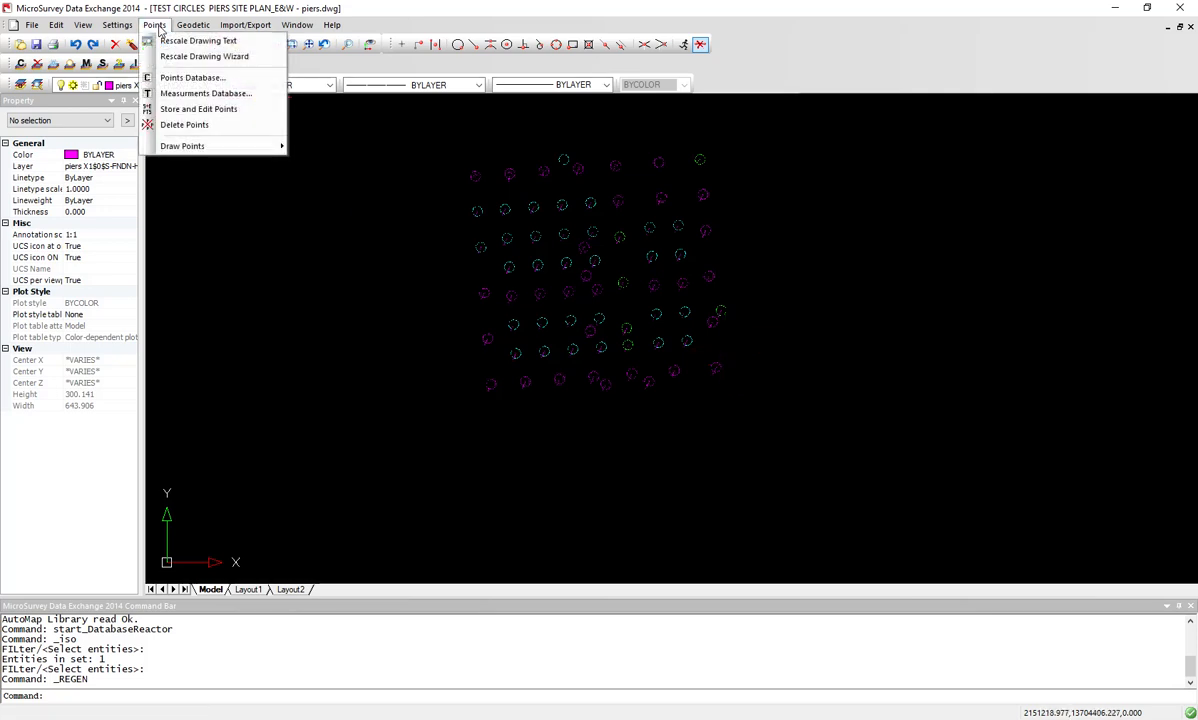
{"action": "mouse_move", "coordinate": [228, 150]}
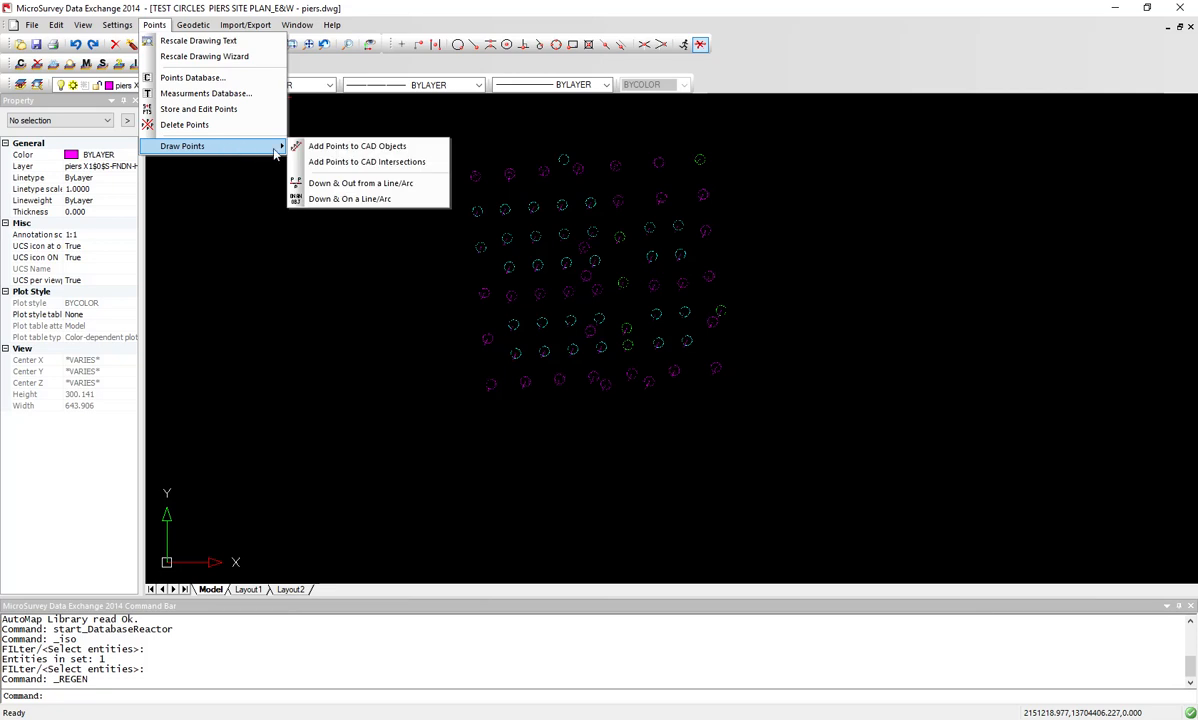
{"action": "left_click", "coordinate": [330, 147]}
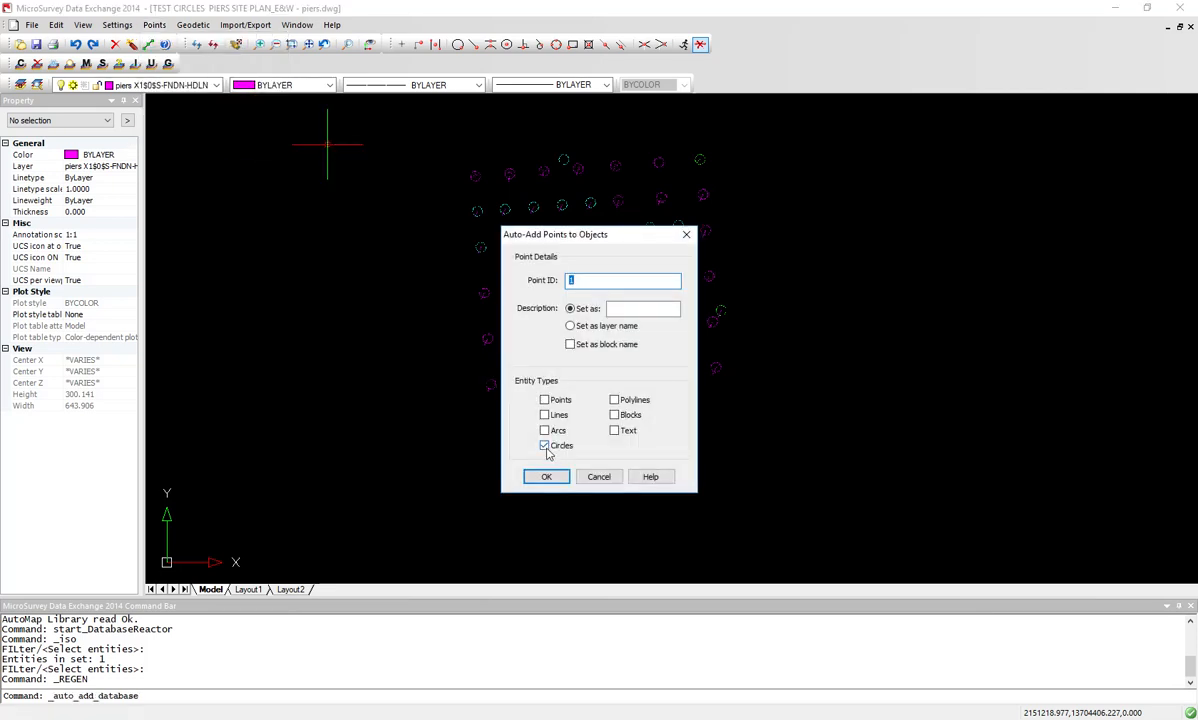
{"action": "left_click", "coordinate": [585, 280]}
{"action": "left_click", "coordinate": [634, 311]}
{"action": "left_click", "coordinate": [547, 477]}
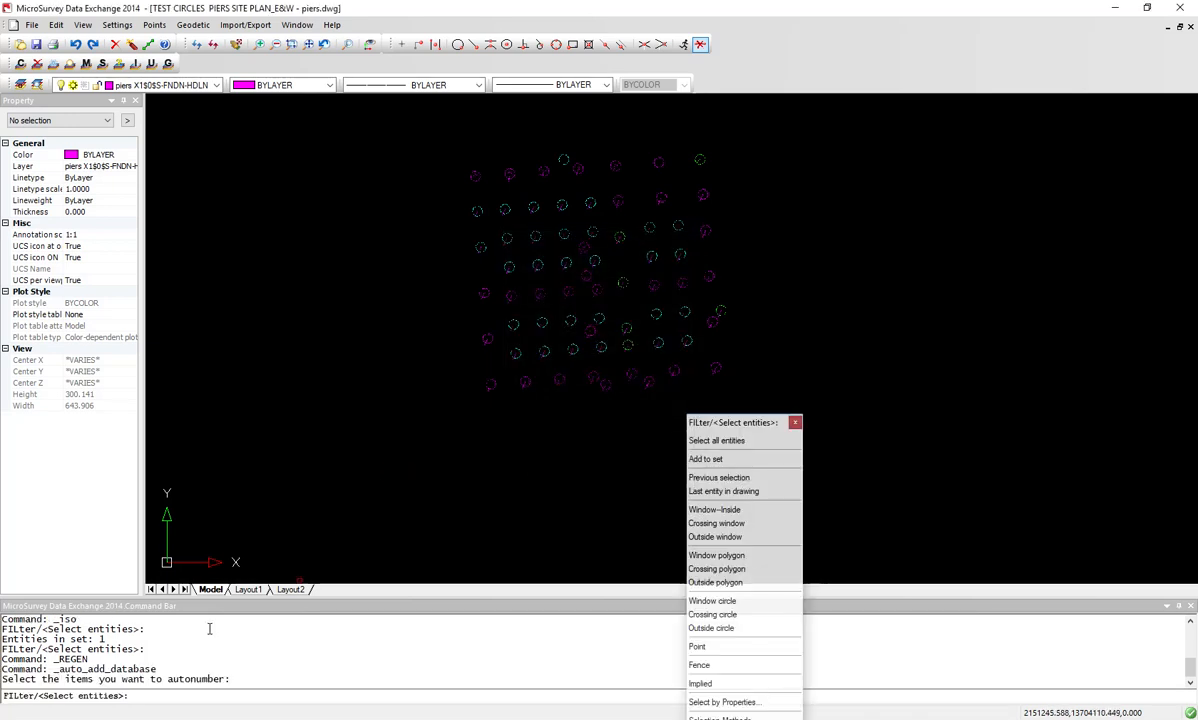
Select all the isolated pier circles with a window around them and generate their numbered points.
{"action": "left_click", "coordinate": [397, 455]}
{"action": "left_click", "coordinate": [797, 142]}
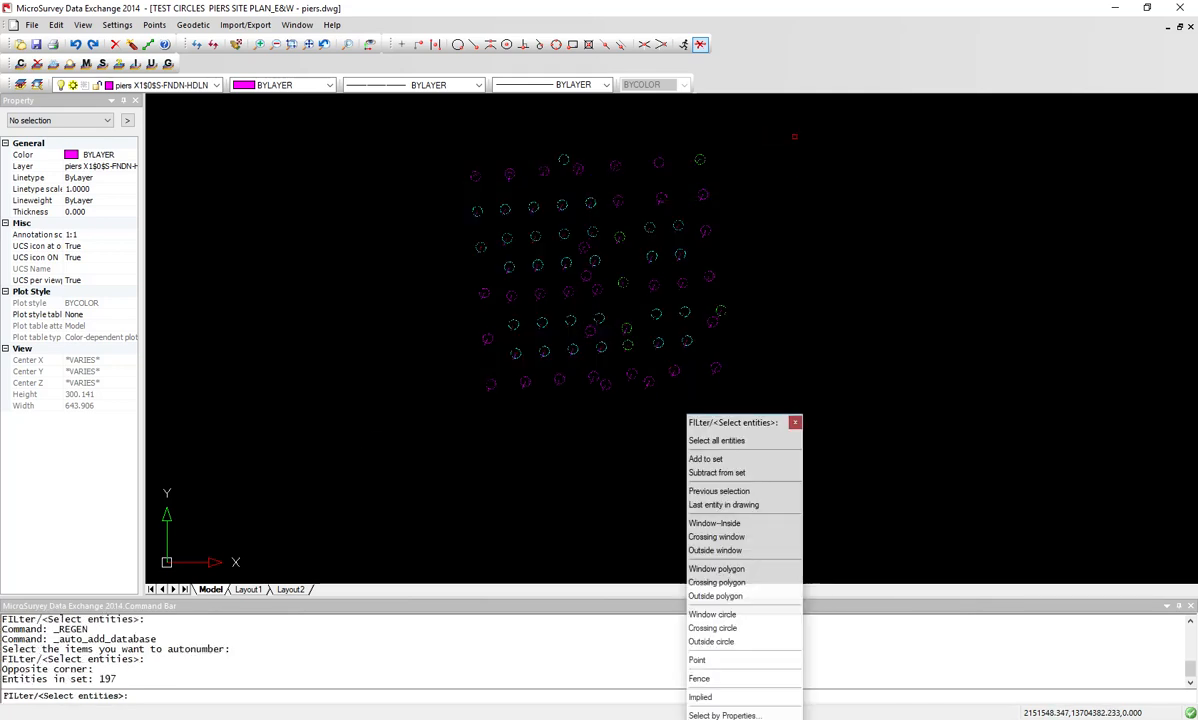
{"action": "key", "text": "Return"}
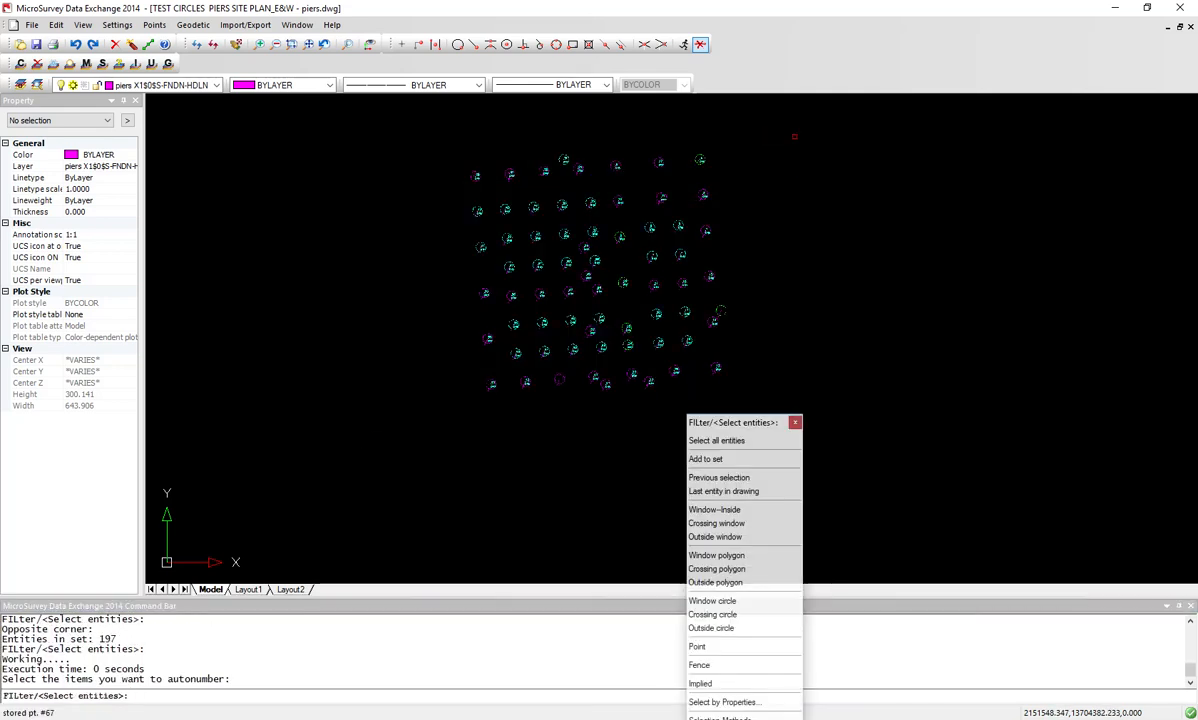
Inspect a new point label inside its pier circle and review the stored coordinates in the points database.
{"action": "scroll", "coordinate": [535, 392], "scroll_direction": "up", "scroll_amount": 3}
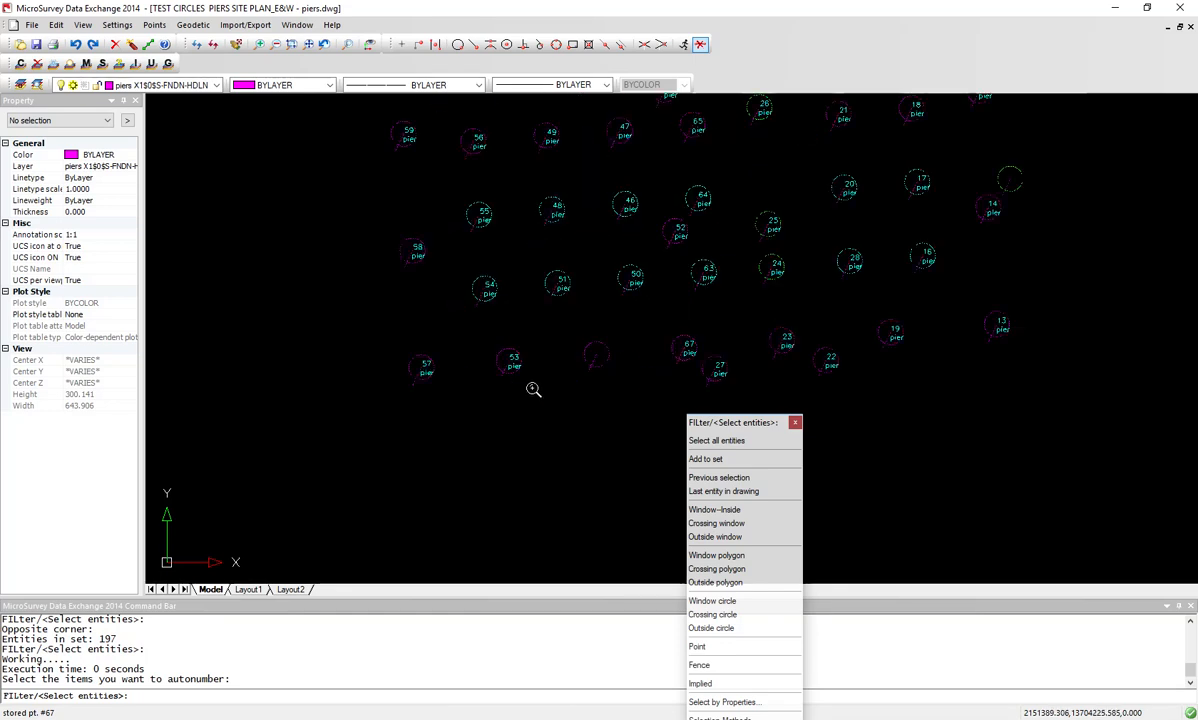
{"action": "scroll", "coordinate": [512, 360], "scroll_direction": "up", "scroll_amount": 10}
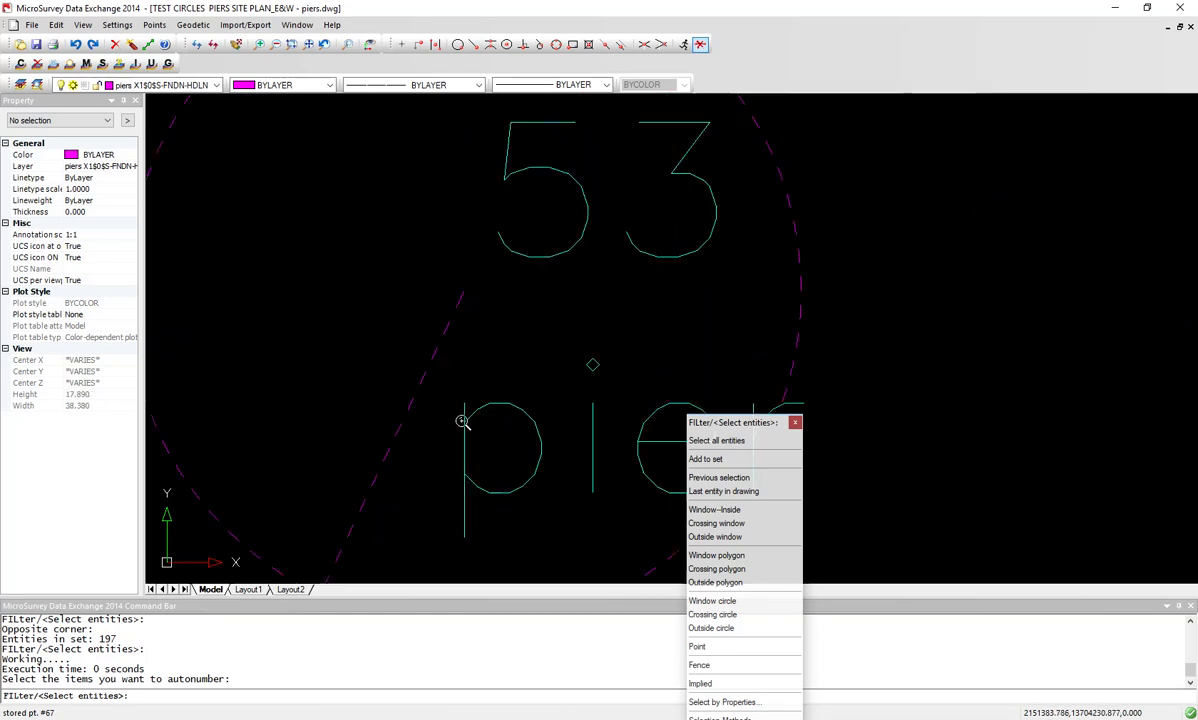
{"action": "scroll", "coordinate": [481, 281], "scroll_direction": "up", "scroll_amount": 1}
{"action": "scroll", "coordinate": [481, 282], "scroll_direction": "down", "scroll_amount": 1}
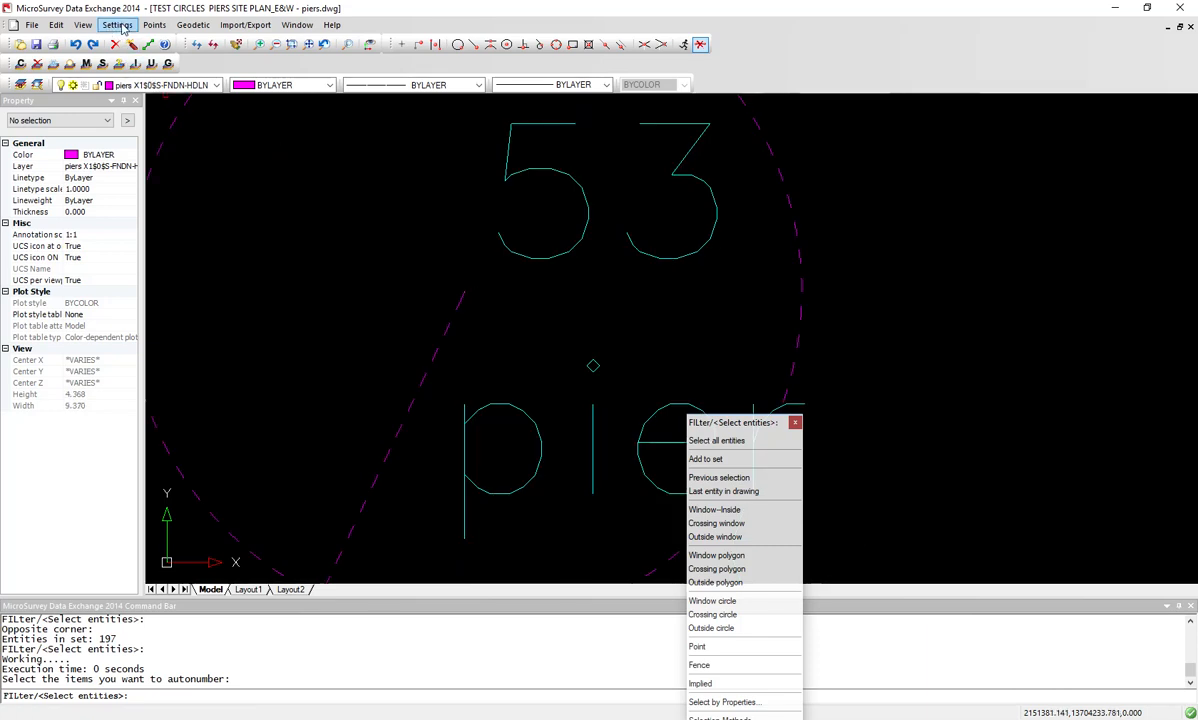
{"action": "left_click", "coordinate": [154, 25]}
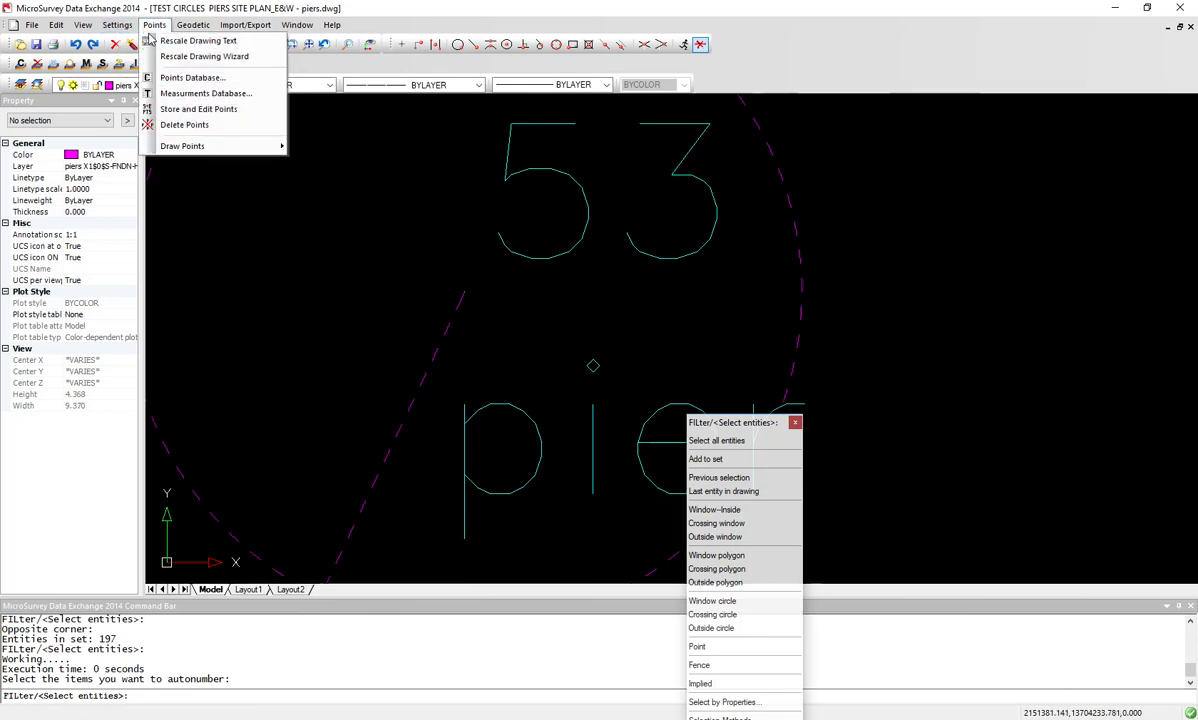
{"action": "left_click", "coordinate": [185, 78]}
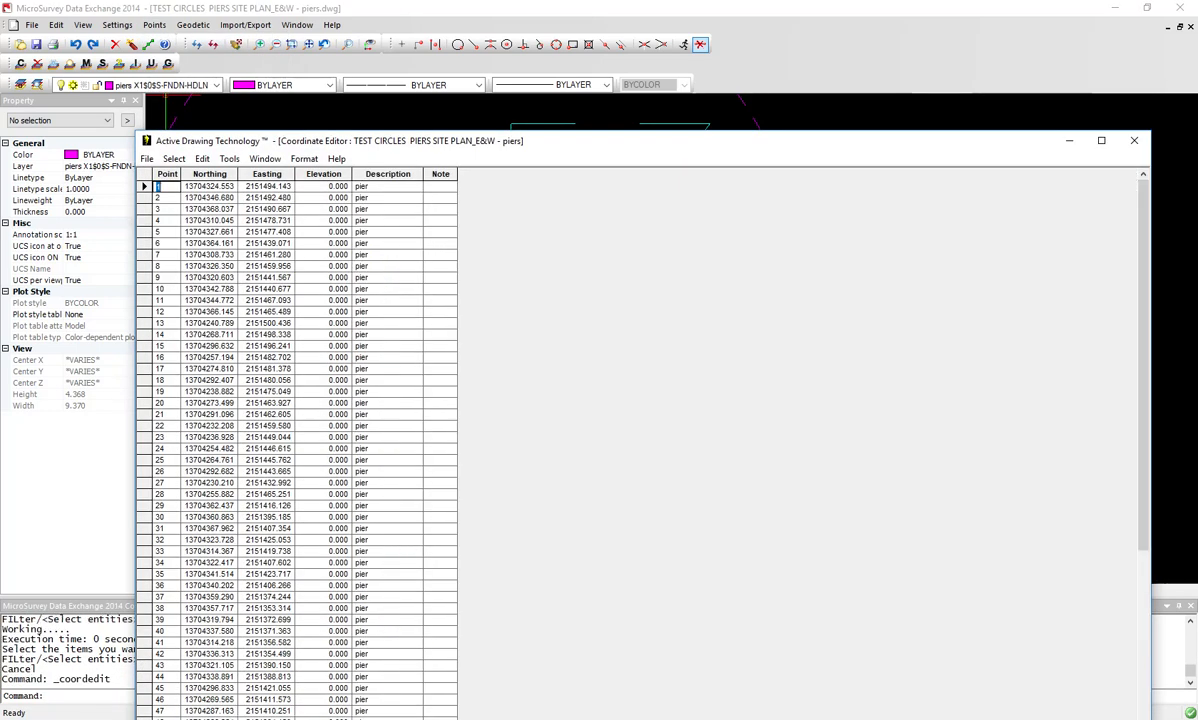
{"action": "left_click", "coordinate": [1134, 140]}
Unisolate the layers to restore the full site plan around the pier points.
{"action": "scroll", "coordinate": [560, 325], "scroll_direction": "down", "scroll_amount": 5}
{"action": "scroll", "coordinate": [524, 320], "scroll_direction": "down", "scroll_amount": 4}
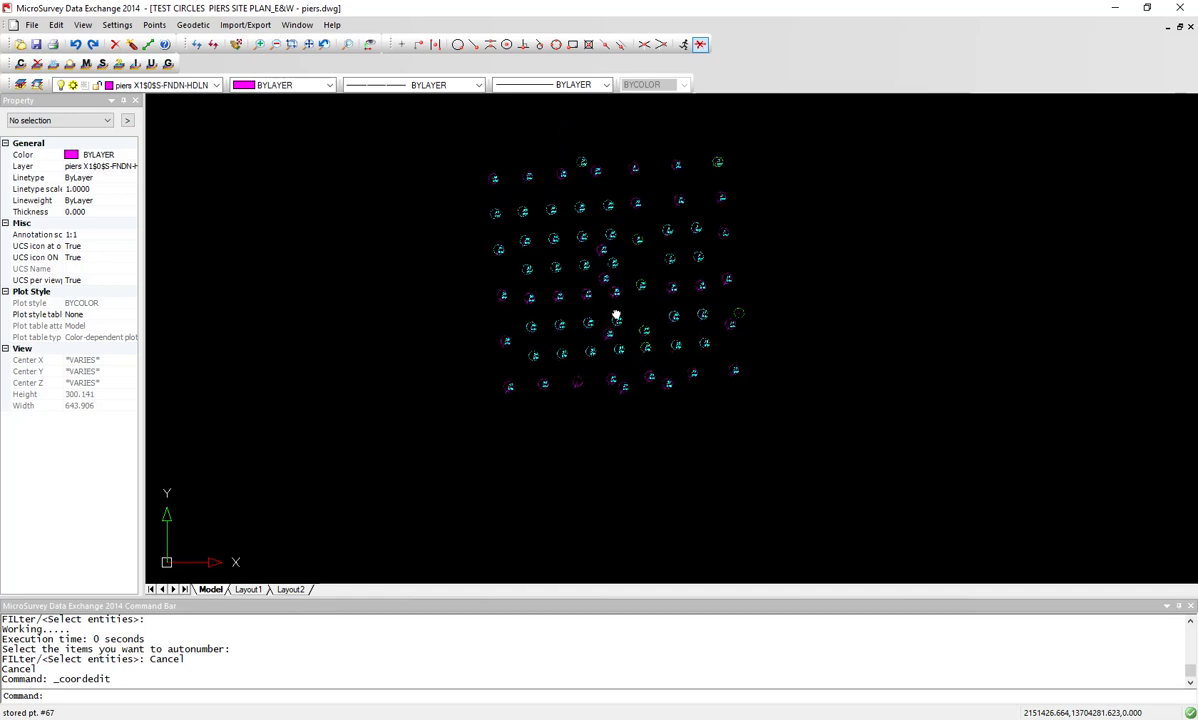
{"action": "left_click", "coordinate": [151, 64]}
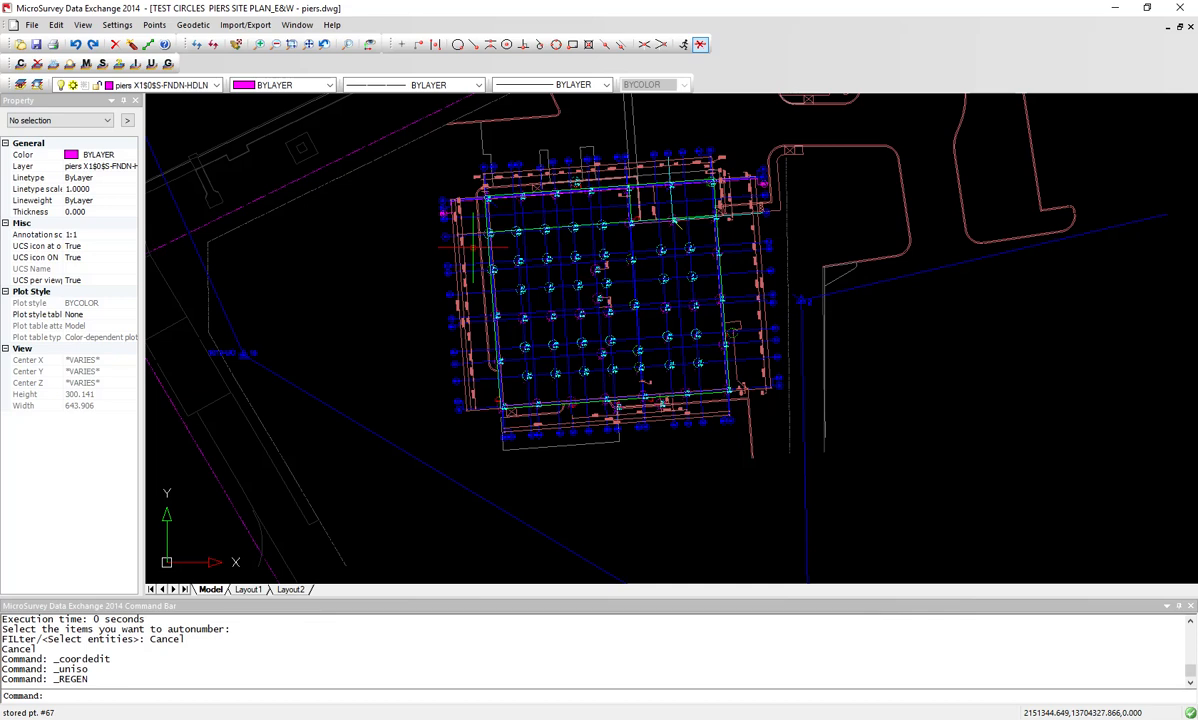
{"action": "middle_click_drag", "start_coordinate": [547, 308], "coordinate": [522, 319]}
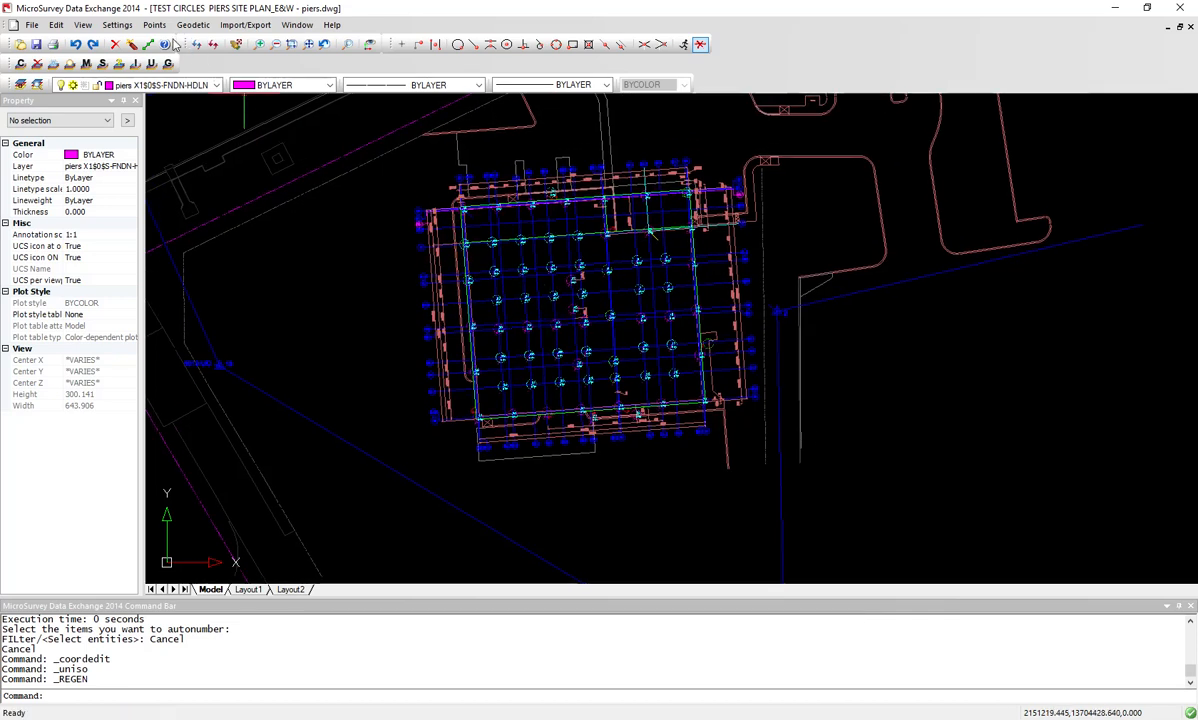
Start a FieldGenius project export and keep the SyncWizard Uploads folder as its destination.
{"action": "left_click", "coordinate": [231, 27]}
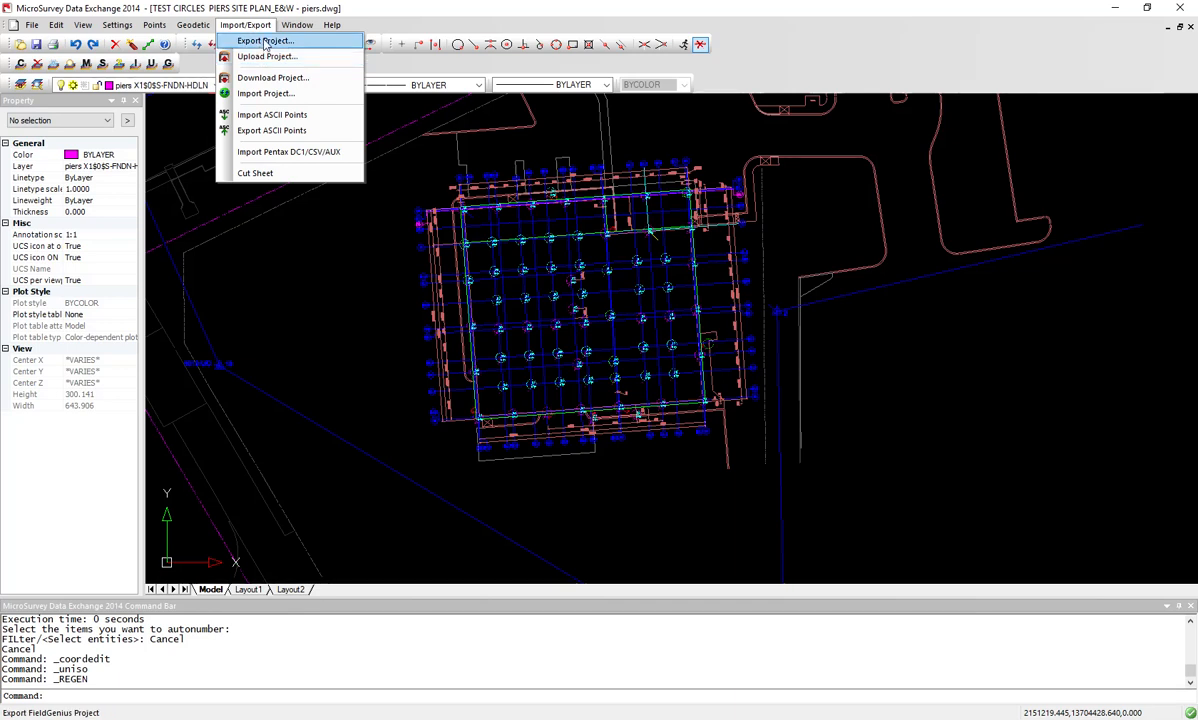
{"action": "left_click", "coordinate": [265, 41]}
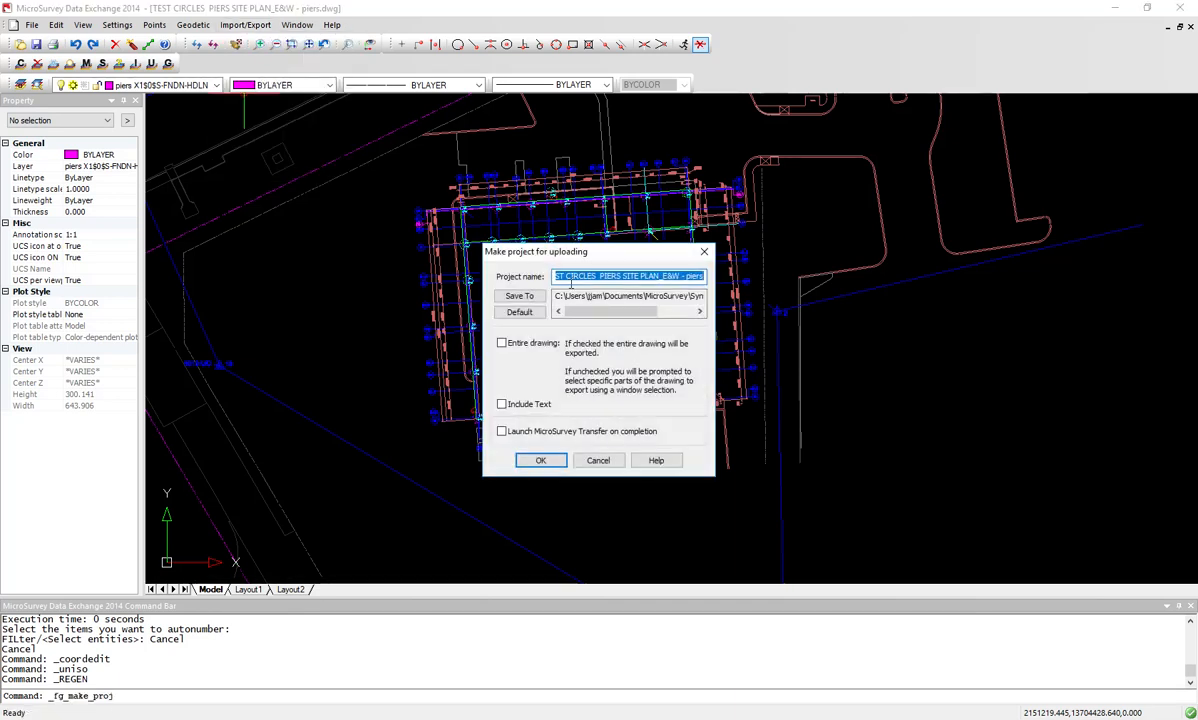
{"action": "left_click_drag", "start_coordinate": [546, 251], "coordinate": [469, 192]}
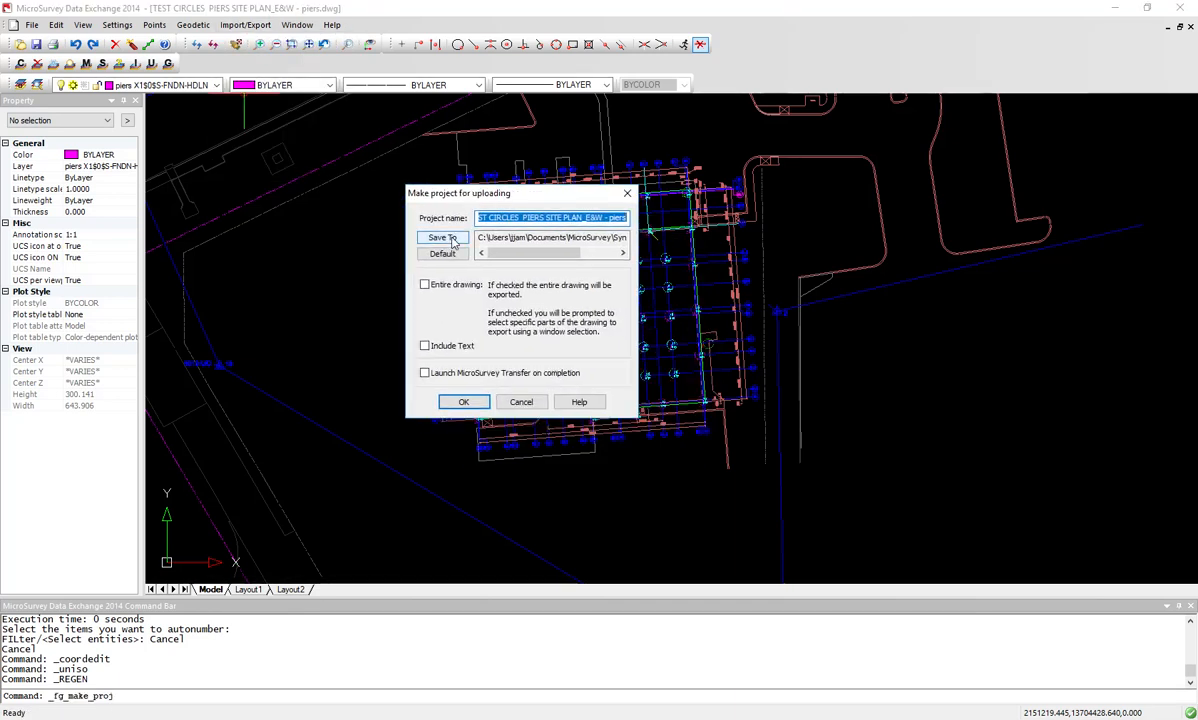
{"action": "left_click", "coordinate": [452, 240]}
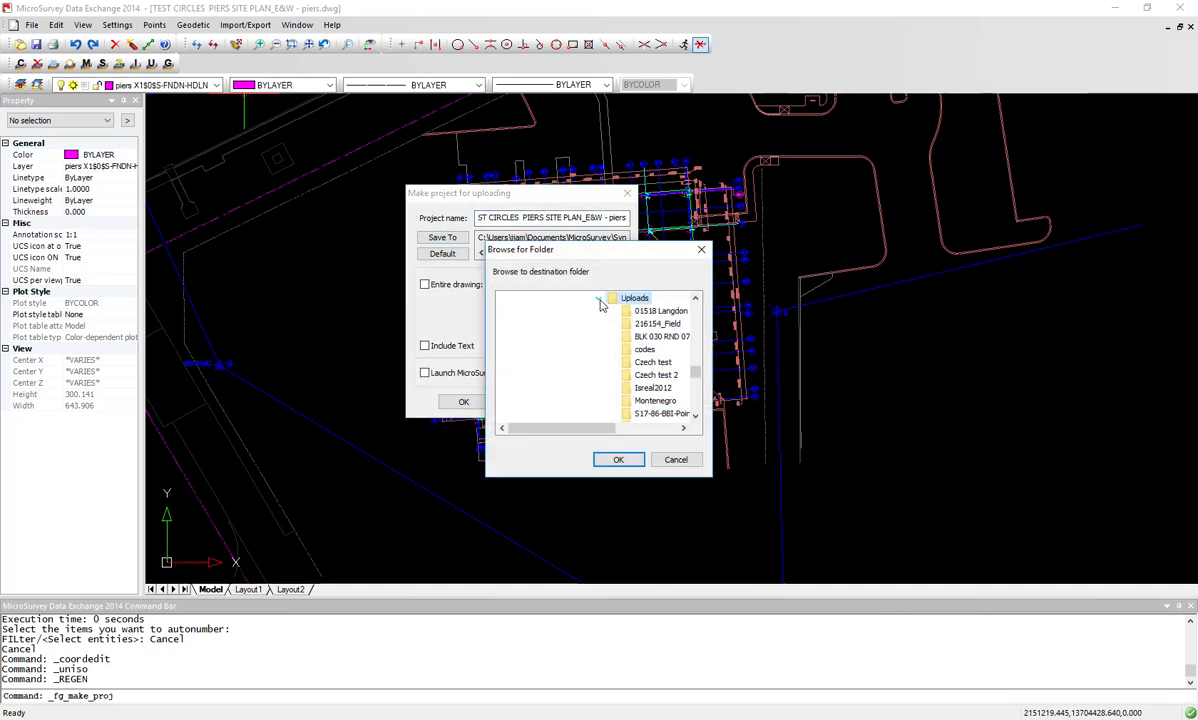
{"action": "left_click", "coordinate": [600, 302]}
{"action": "scroll", "coordinate": [623, 377], "scroll_direction": "up", "scroll_amount": 3}
{"action": "scroll", "coordinate": [623, 377], "scroll_direction": "down", "scroll_amount": 2}
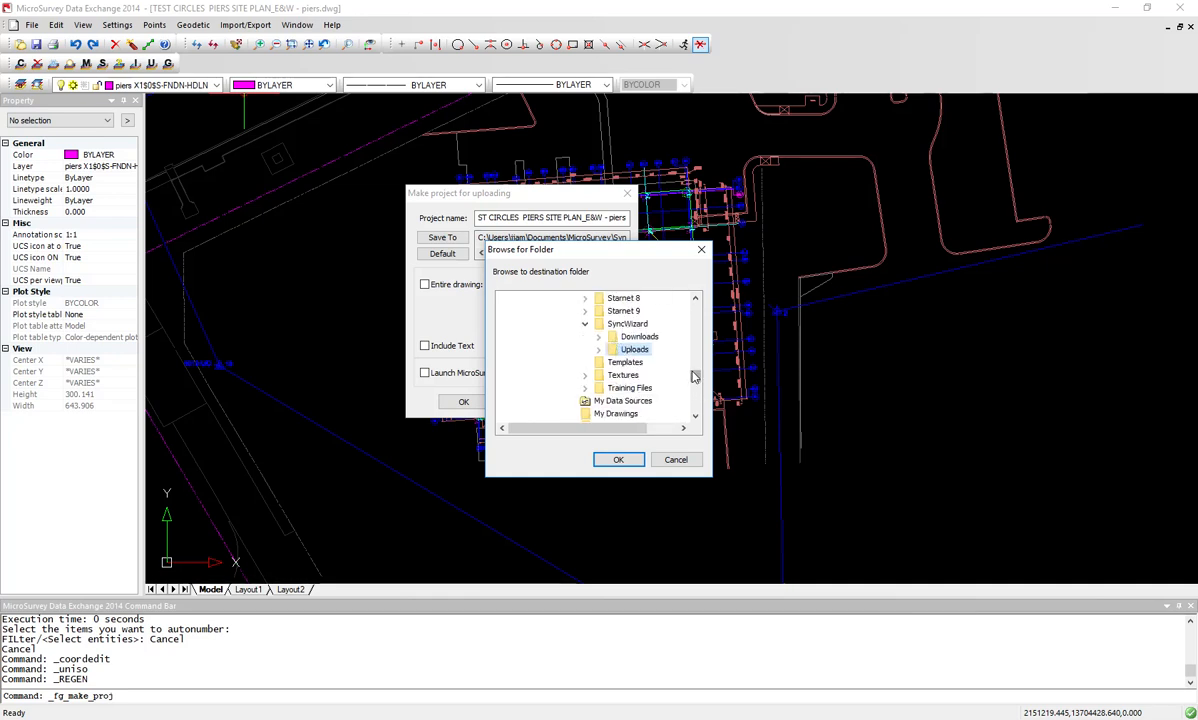
{"action": "left_click", "coordinate": [618, 459]}
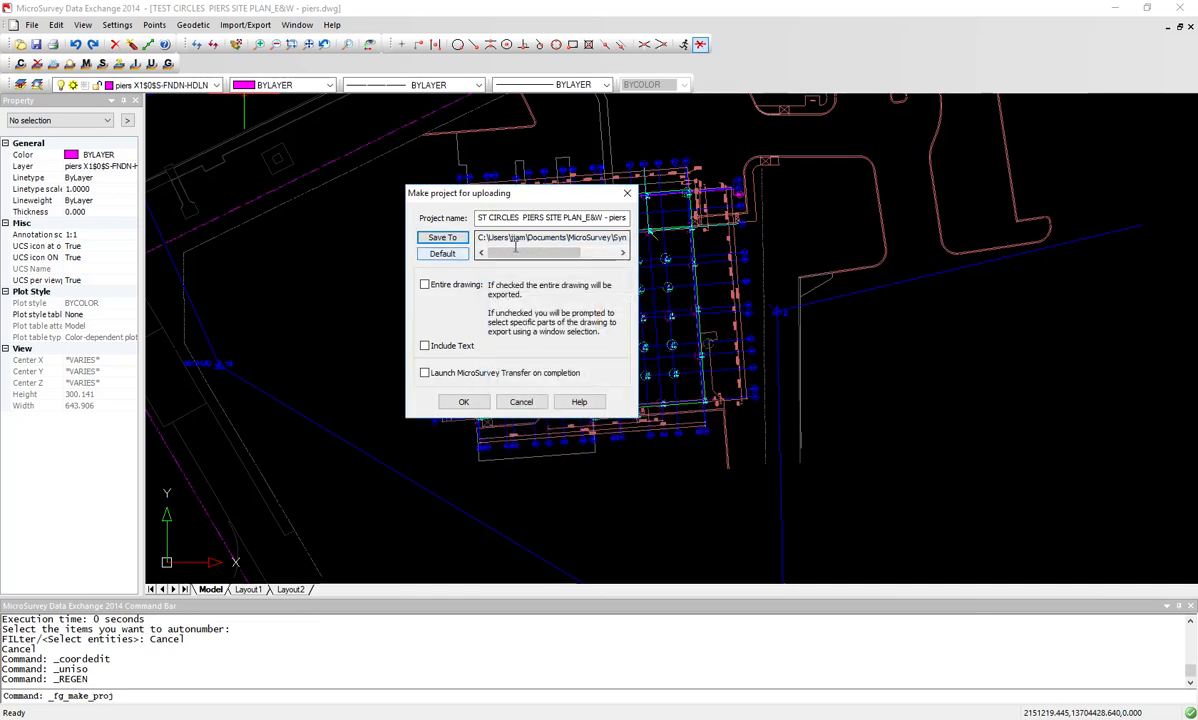
Name the export project "Test" and proceed with the entire drawing and text options left off.
{"action": "left_click", "coordinate": [564, 217]}
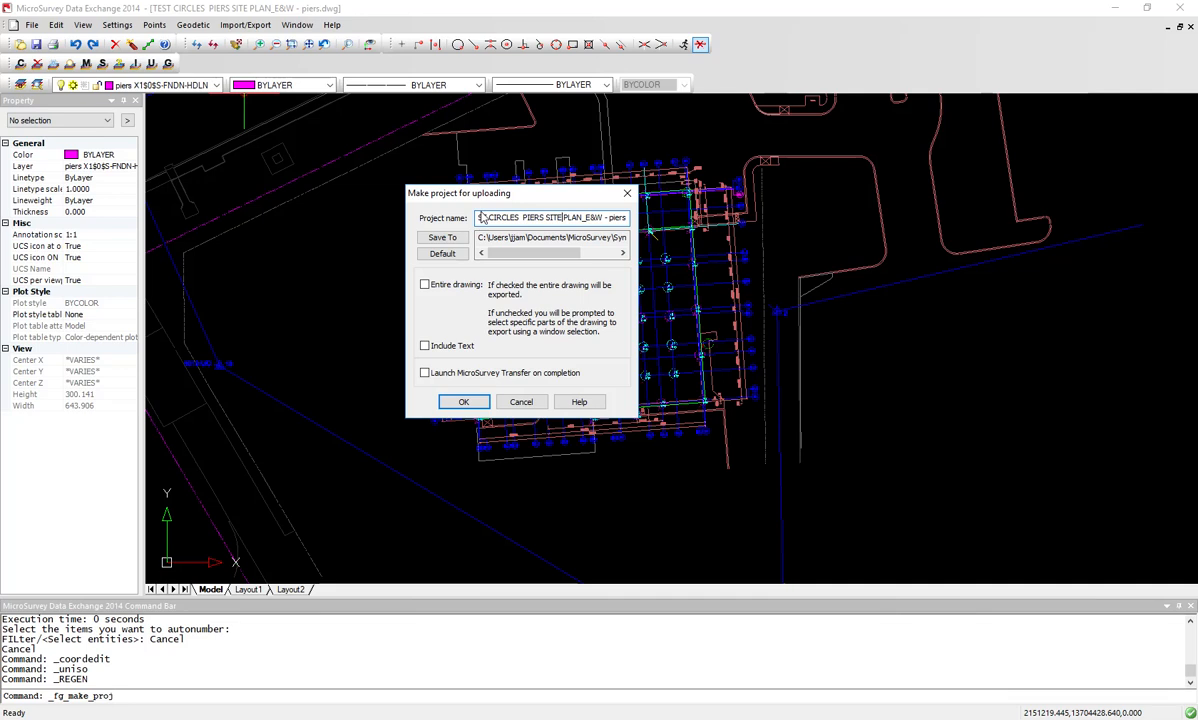
{"action": "key", "text": "ctrl+a"}
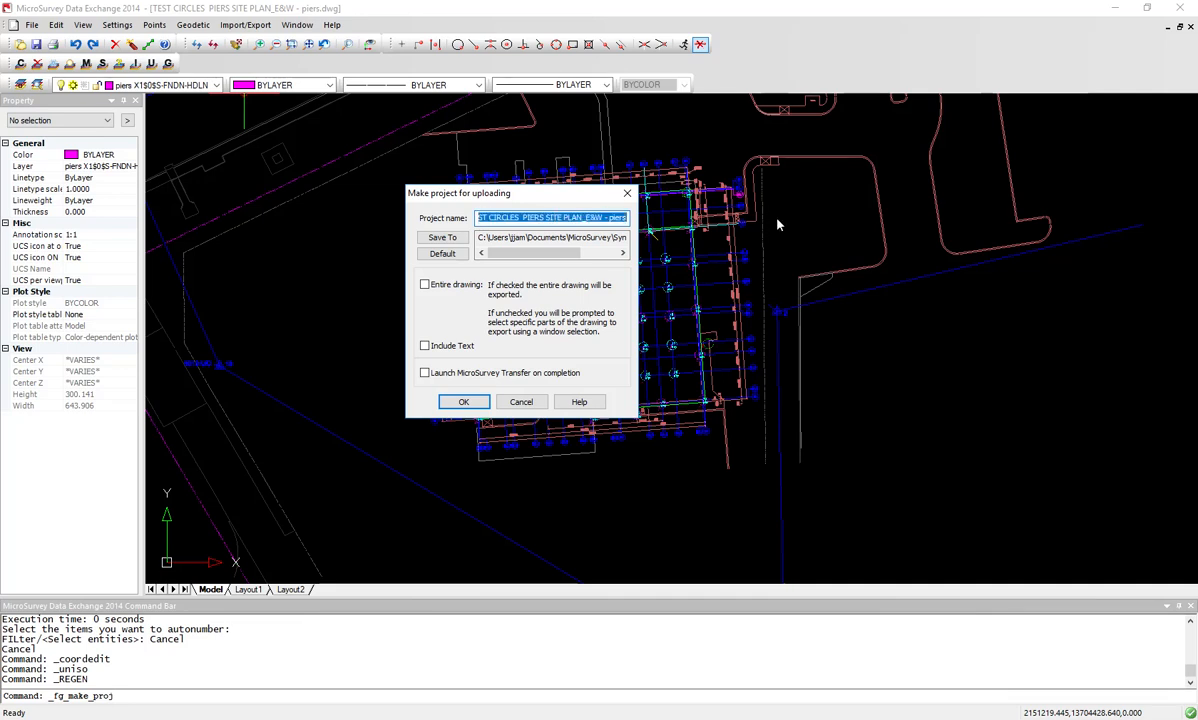
{"action": "type", "text": "Test"}
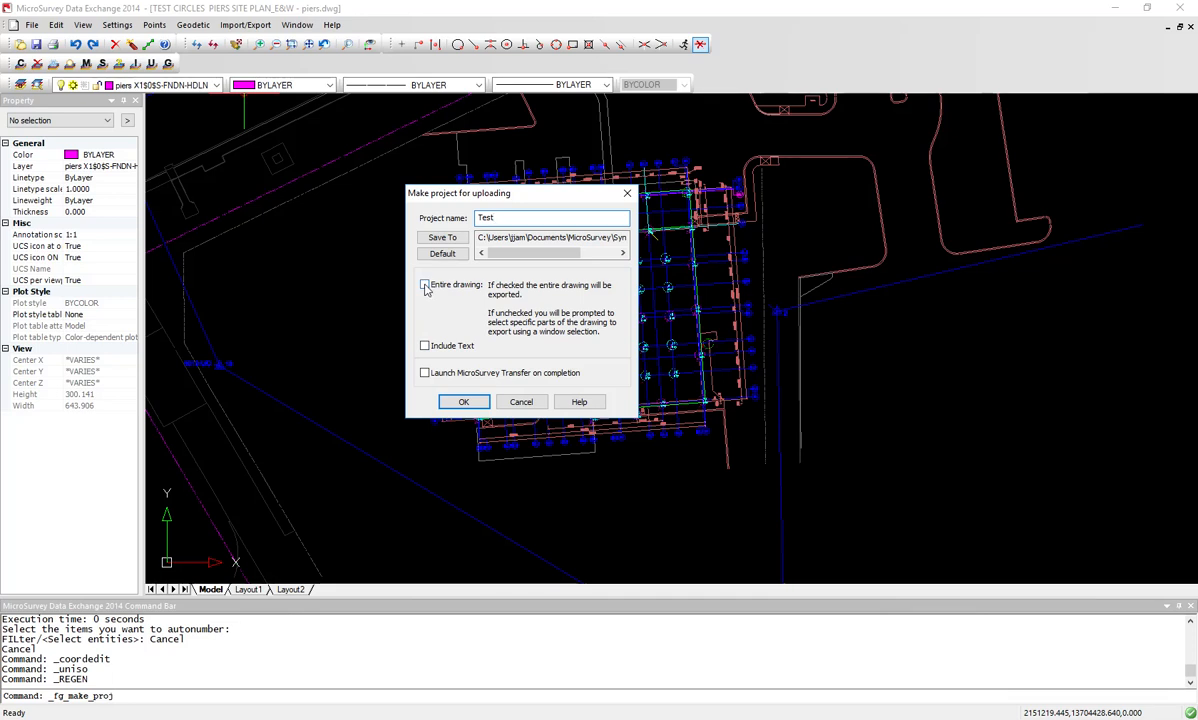
{"action": "left_click", "coordinate": [462, 401]}
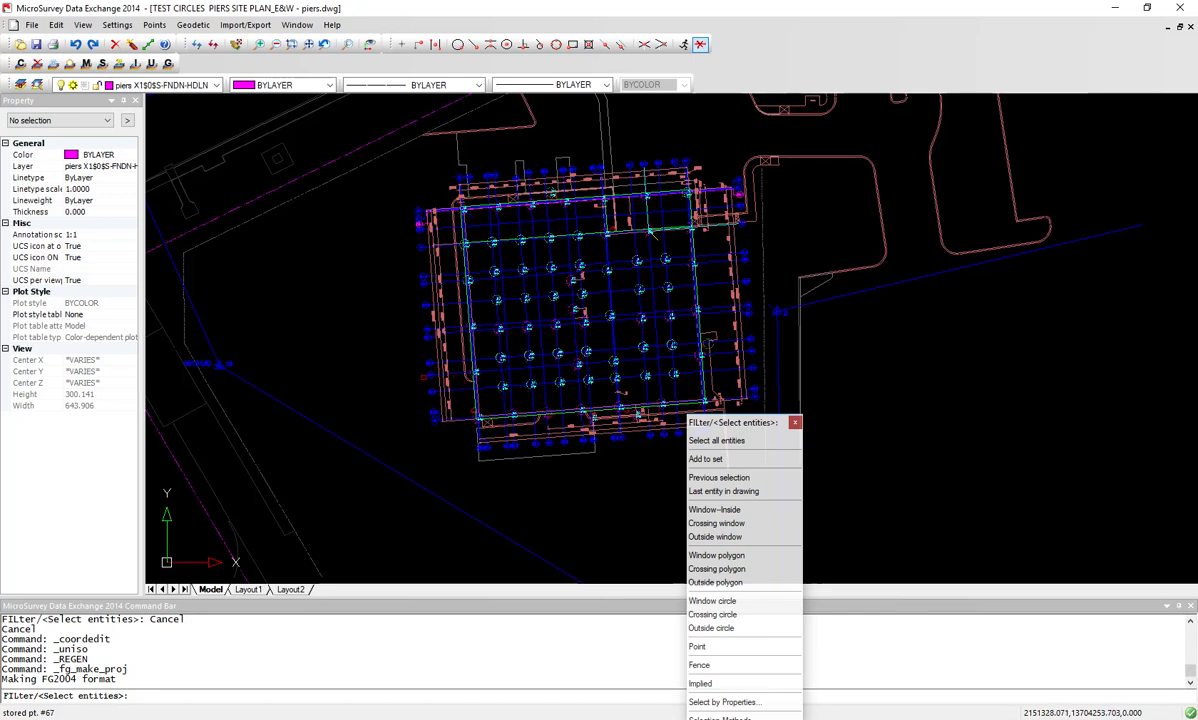
Select the building plan with a crossing window, add the long blue line southwest of it, and create the project.
{"action": "left_click", "coordinate": [330, 497]}
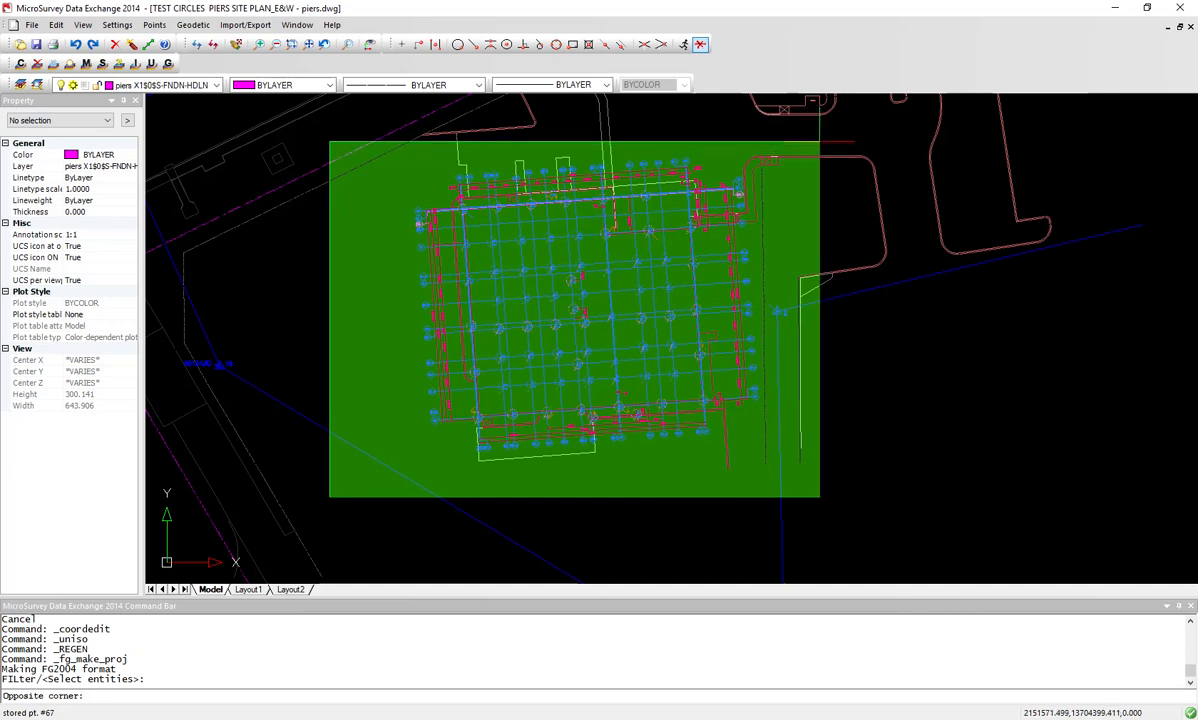
{"action": "left_click", "coordinate": [820, 142]}
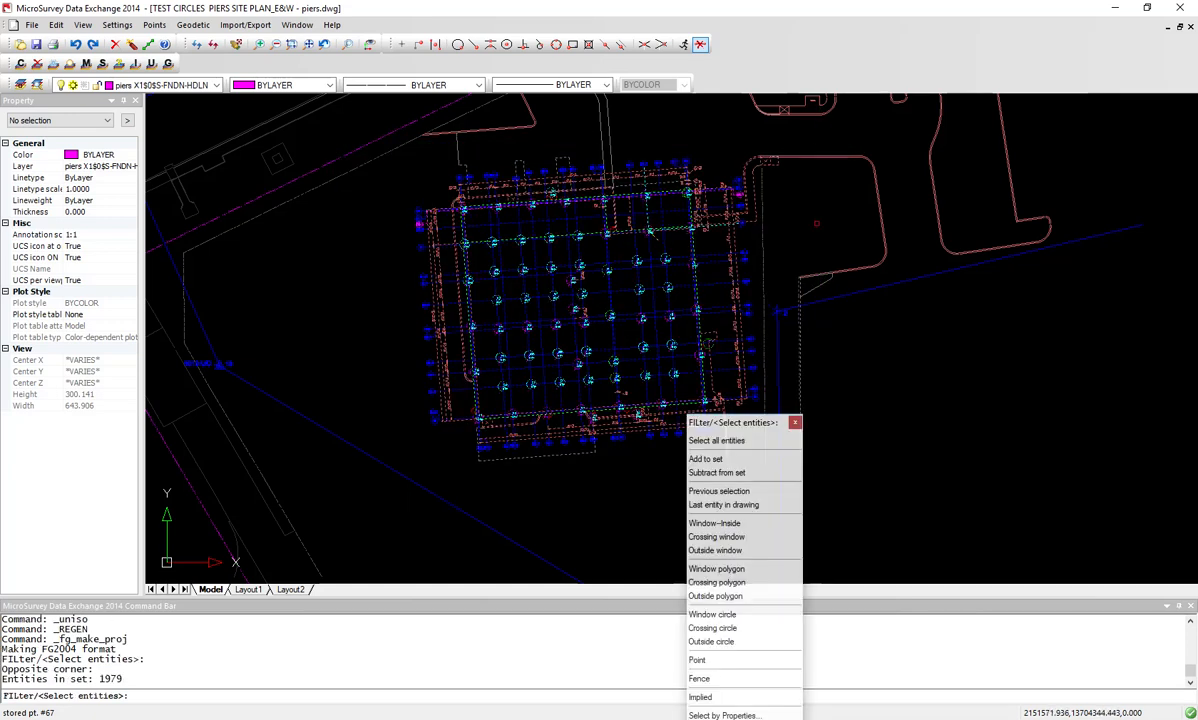
{"action": "scroll", "coordinate": [811, 270], "scroll_direction": "down", "scroll_amount": 2}
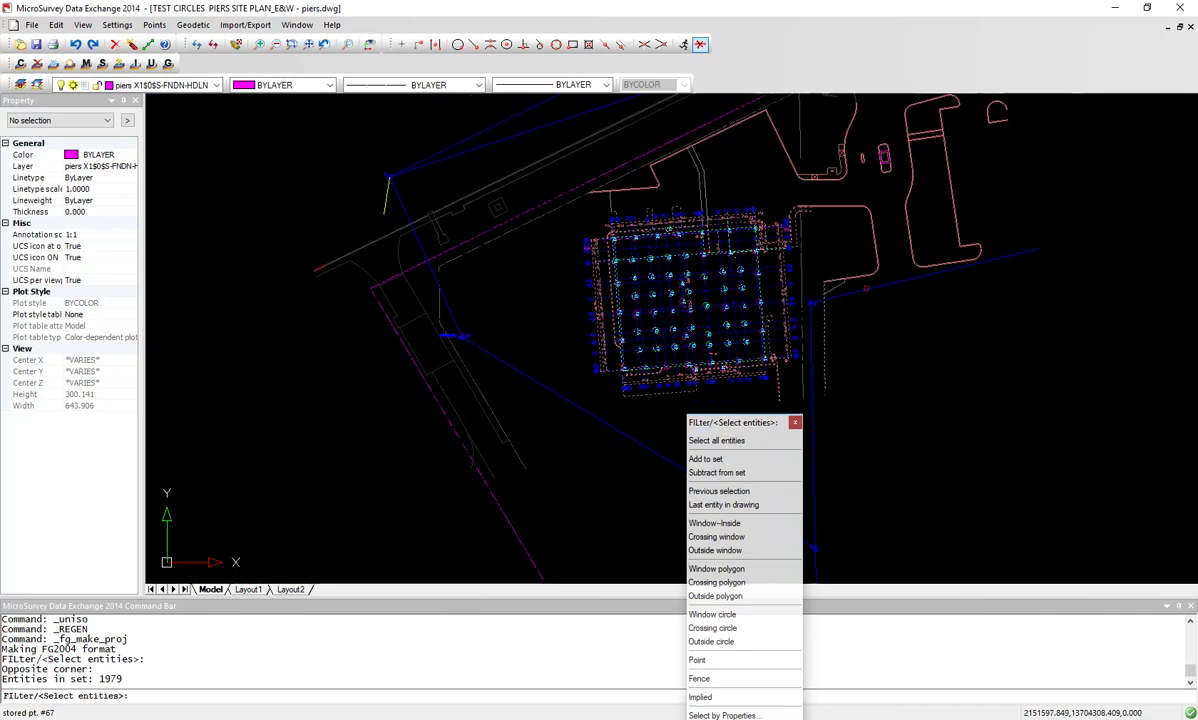
{"action": "left_click", "coordinate": [505, 364]}
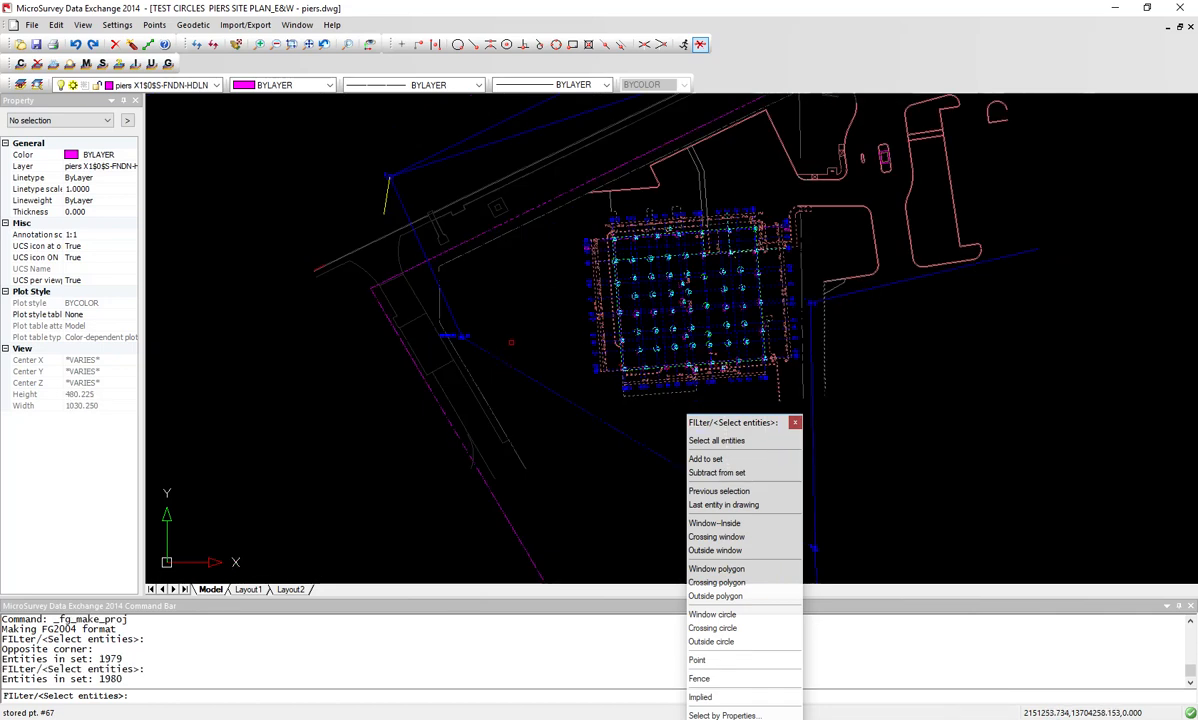
{"action": "key", "text": "Return"}
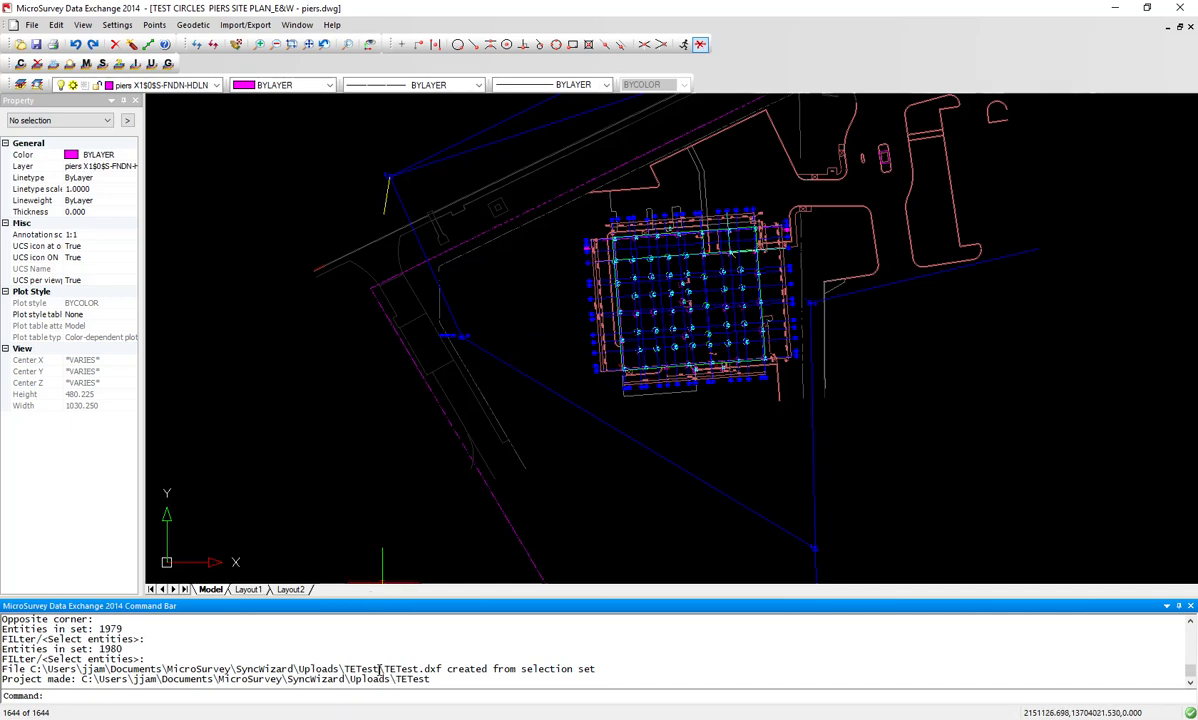
Copy the exported project's folder path from the command history and open that folder in File Explorer.
{"action": "left_click_drag", "start_coordinate": [380, 668], "coordinate": [30, 668]}
{"action": "key", "text": "ctrl+c"}
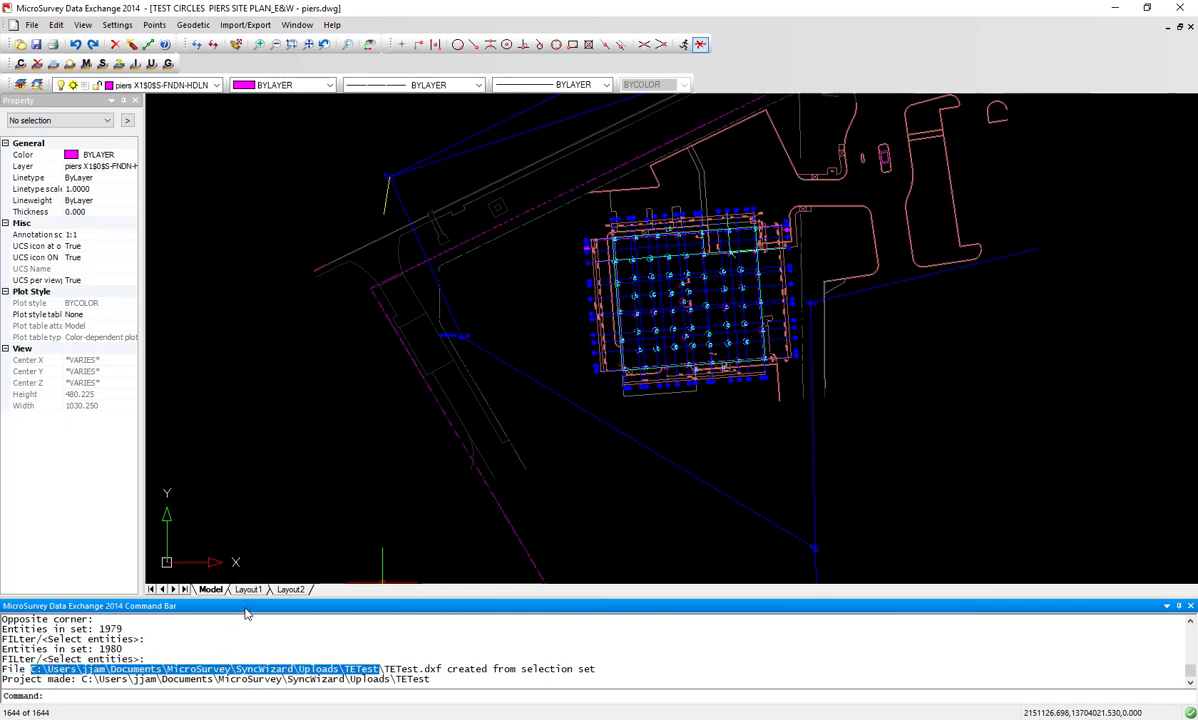
{"action": "mouse_move", "coordinate": [226, 719]}
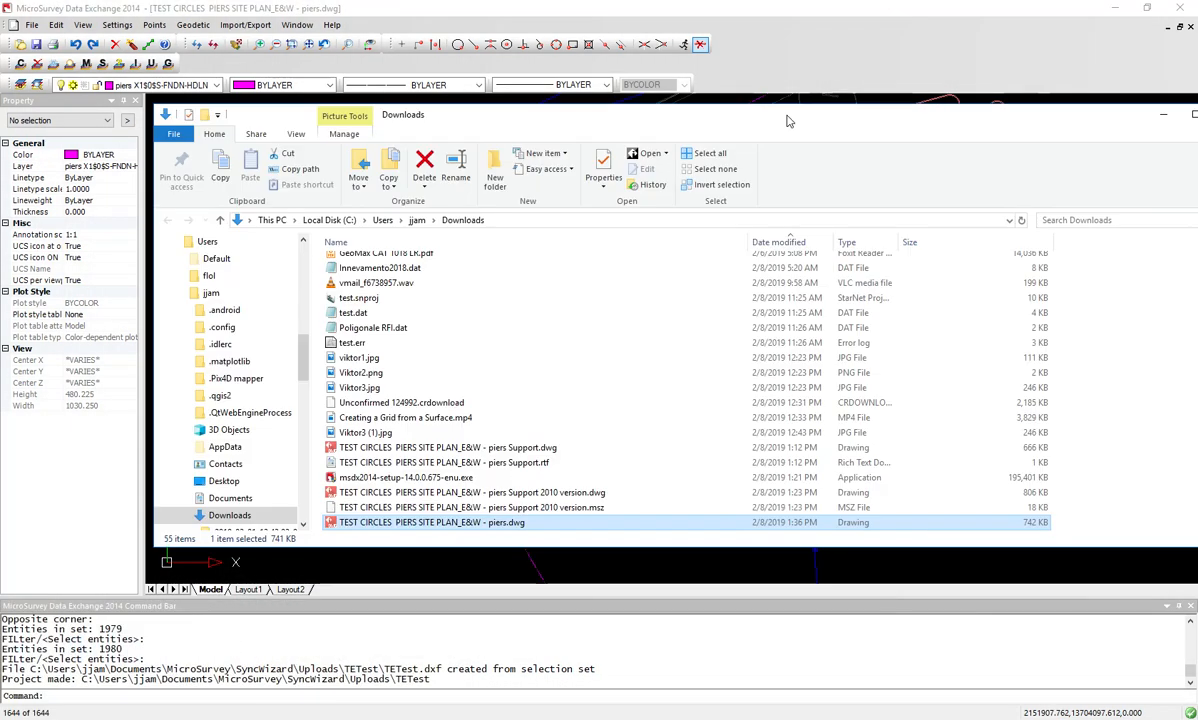
{"action": "left_click", "coordinate": [731, 219]}
{"action": "key", "text": "ctrl+v"}
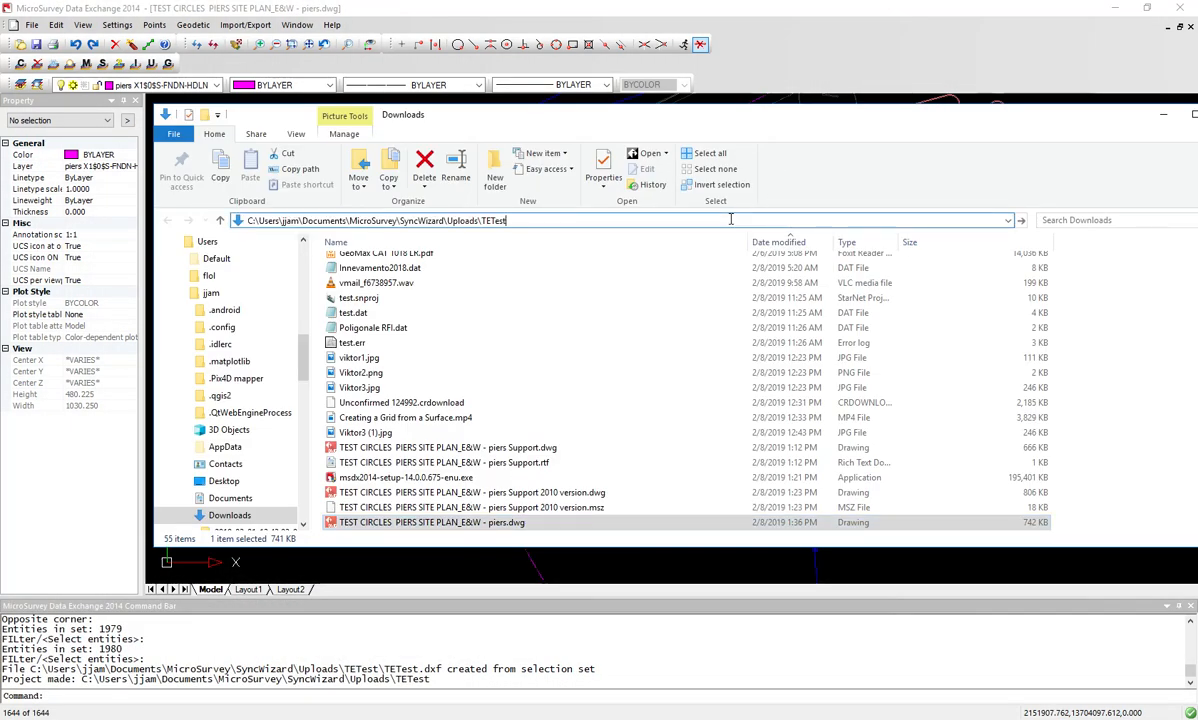
{"action": "key", "text": "Return"}
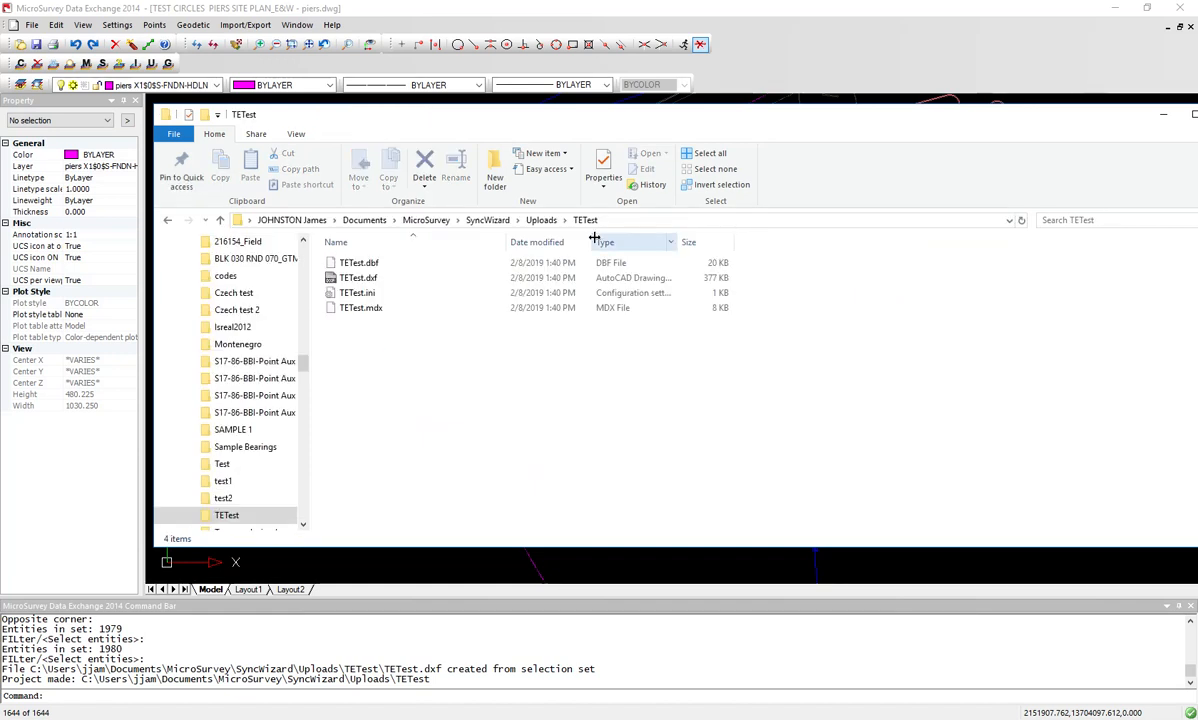
Copy the TETest folder from Uploads into the test folder under MicroSurvey\FieldGenius 10.
{"action": "left_click", "coordinate": [541, 220]}
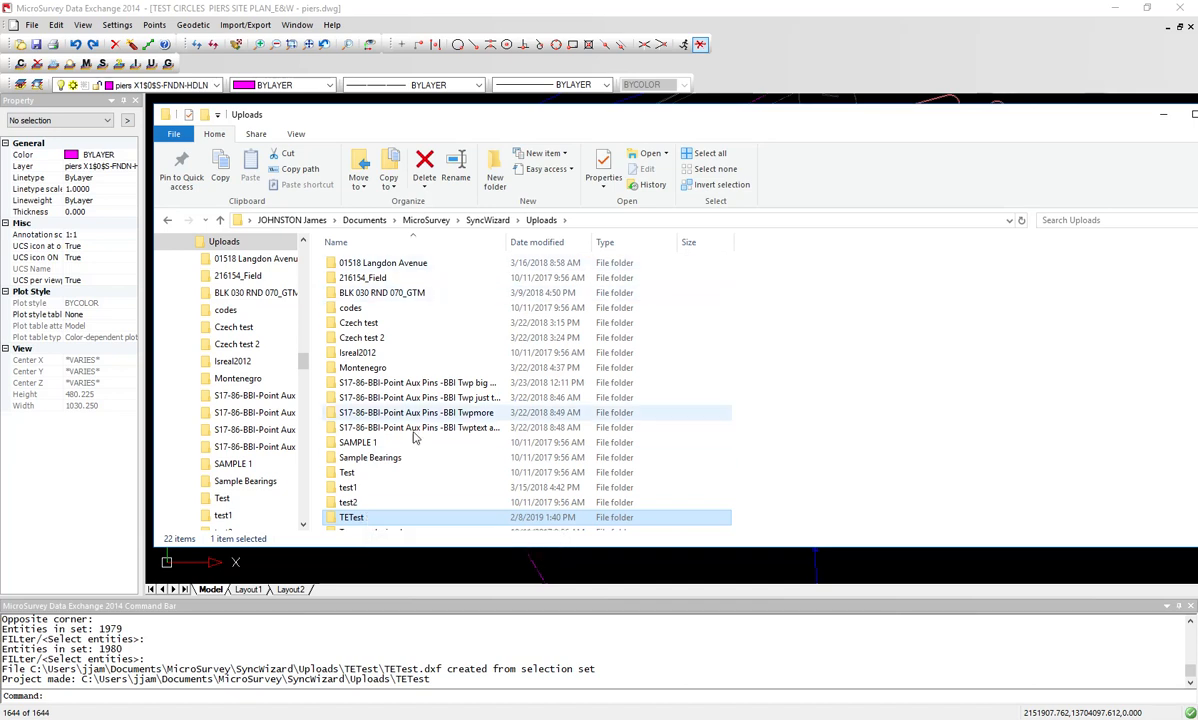
{"action": "right_click", "coordinate": [375, 520]}
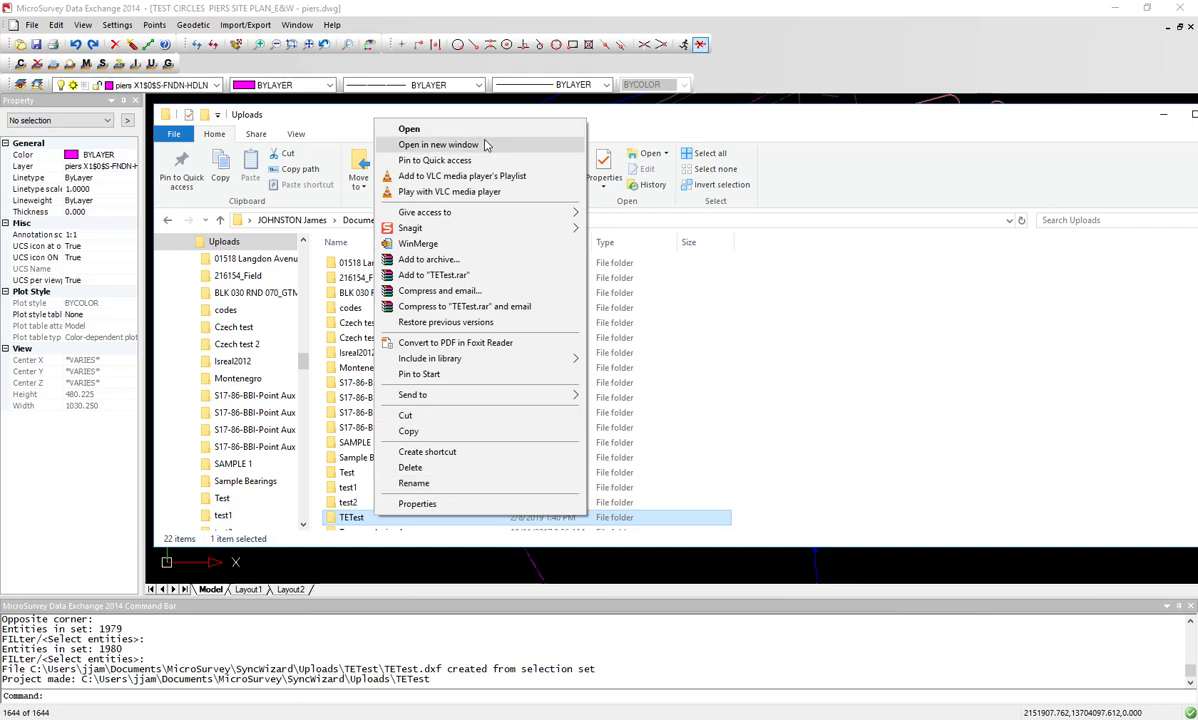
{"action": "left_click", "coordinate": [444, 430]}
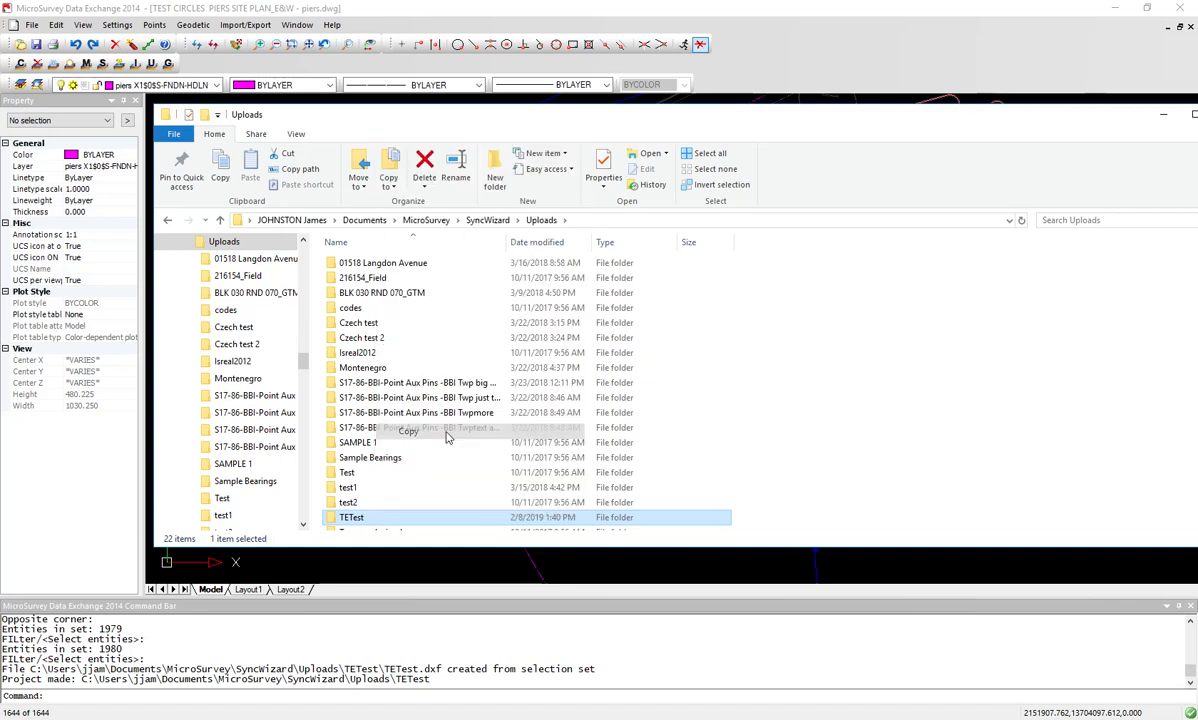
{"action": "left_click", "coordinate": [425, 220]}
{"action": "left_click", "coordinate": [359, 329]}
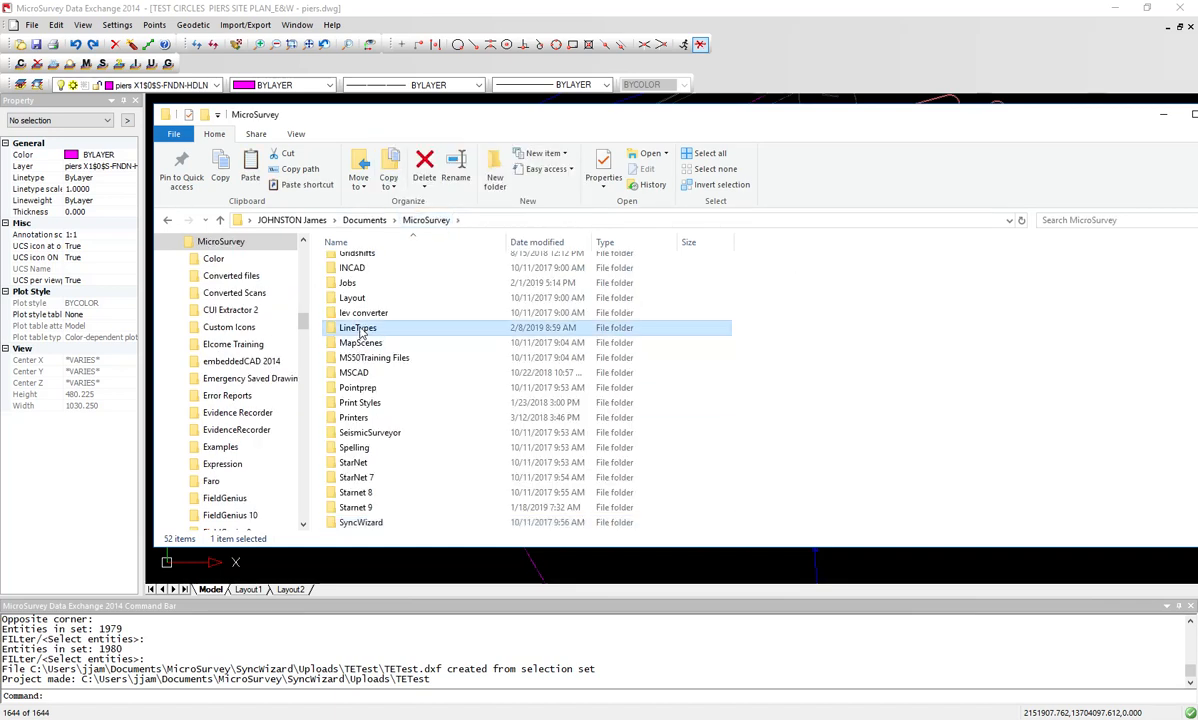
{"action": "key", "text": "f"}
{"action": "left_click", "coordinate": [380, 274]}
{"action": "double_click", "coordinate": [380, 290]}
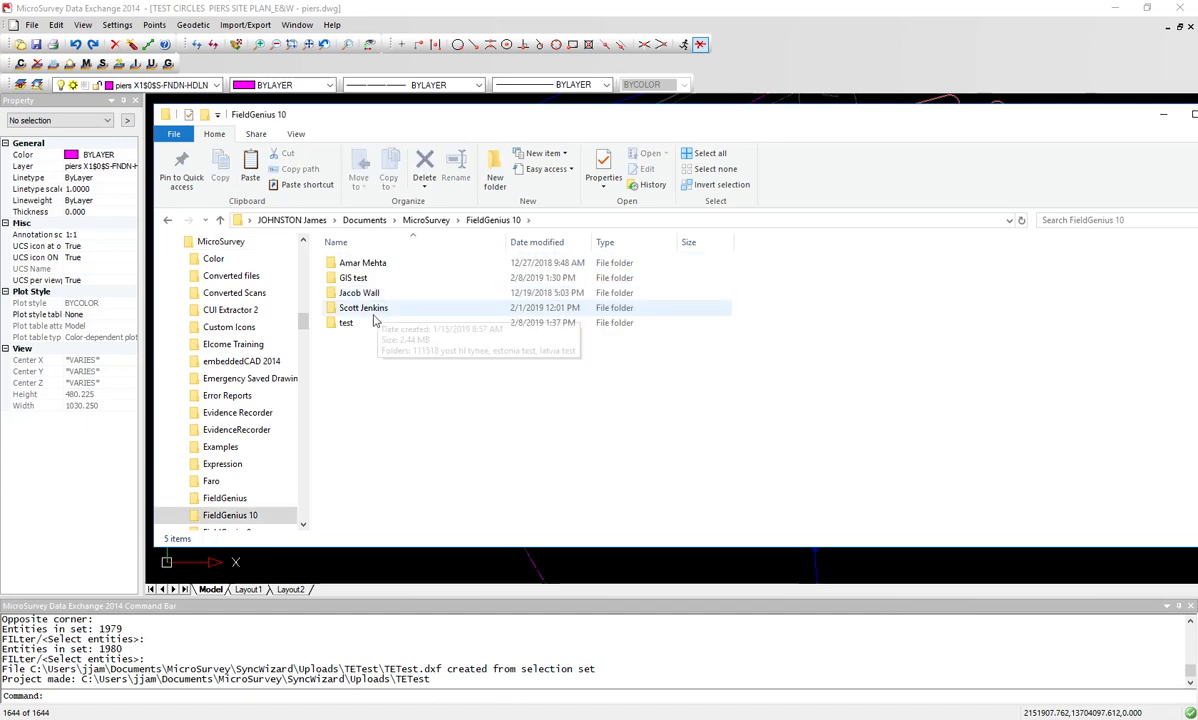
{"action": "double_click", "coordinate": [355, 323]}
{"action": "right_click", "coordinate": [358, 469]}
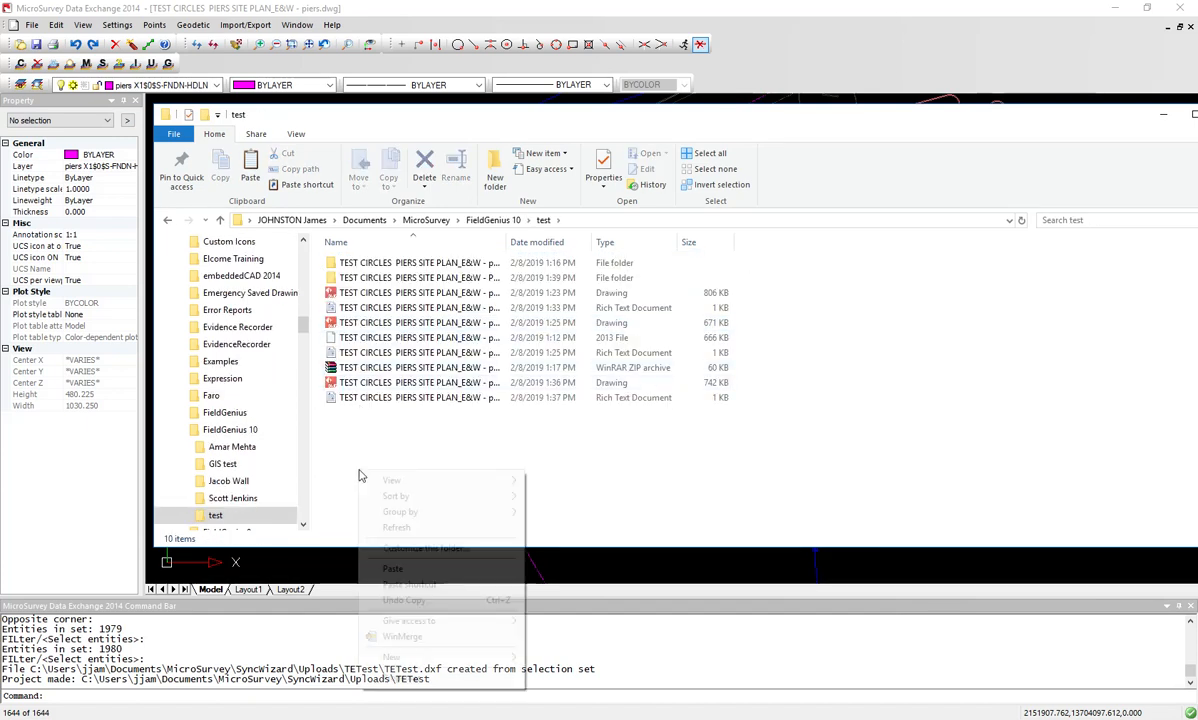
{"action": "left_click", "coordinate": [398, 567]}
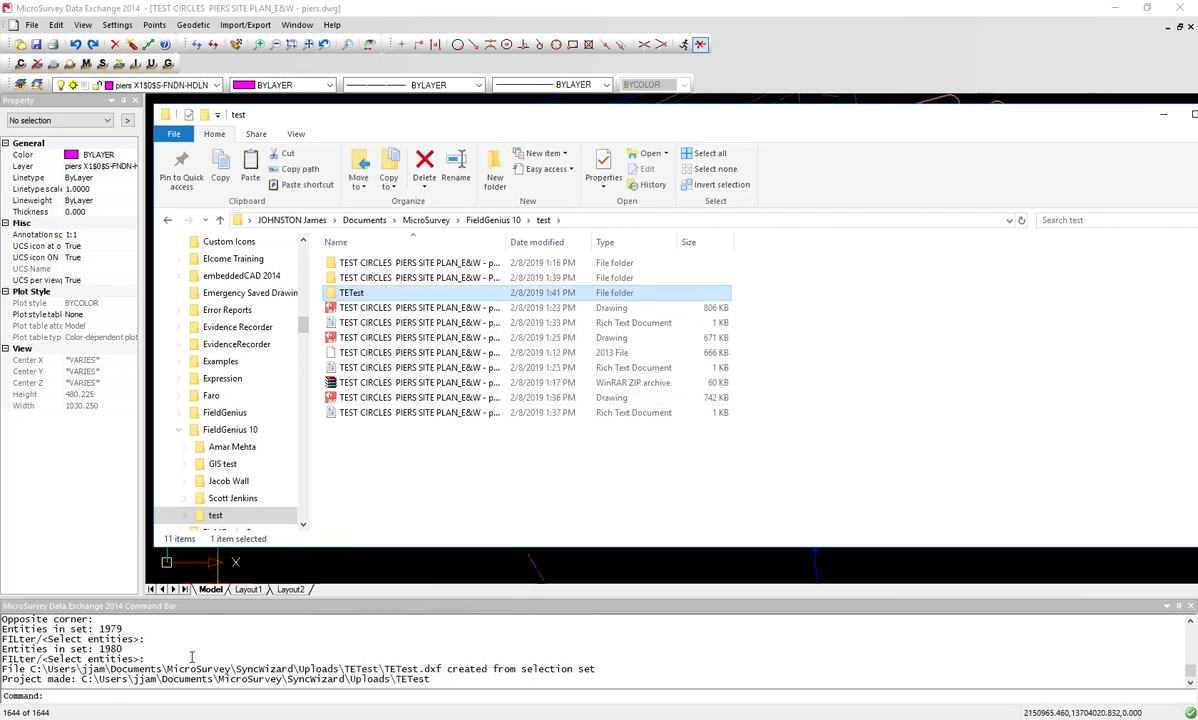
Launch FieldGenius 10 and agree to the demonstration-only usage notice.
{"action": "key", "text": "super"}
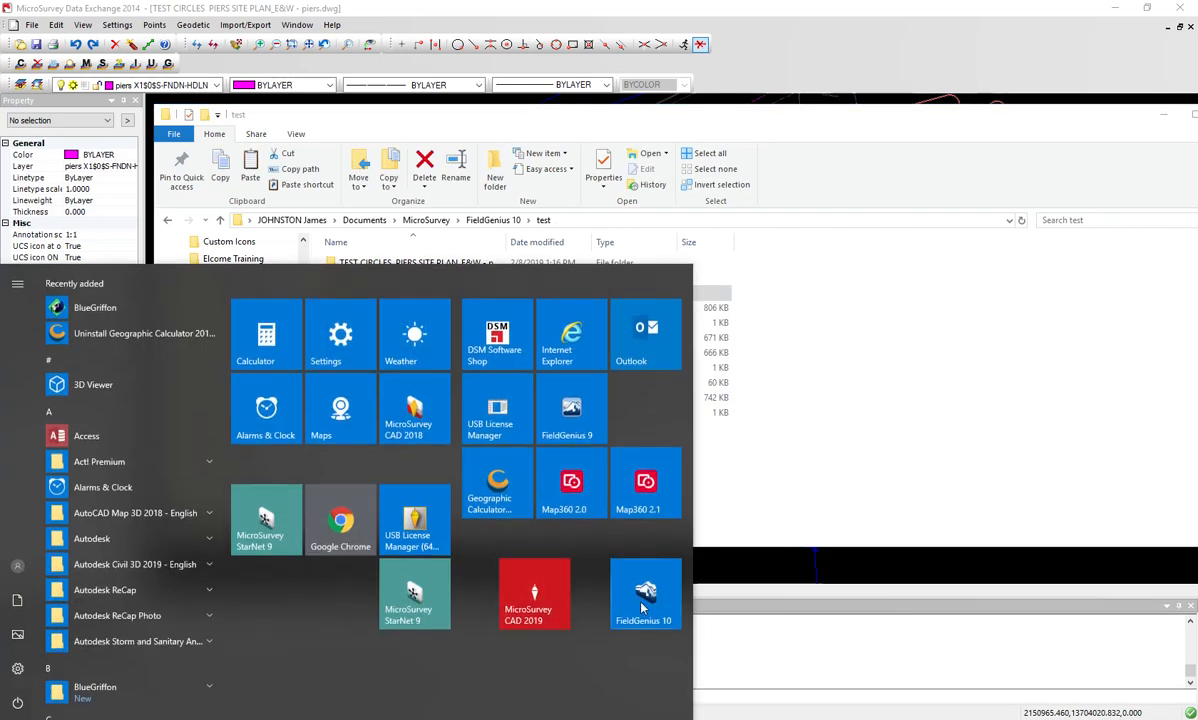
{"action": "left_click", "coordinate": [668, 602]}
{"action": "left_click", "coordinate": [864, 280]}
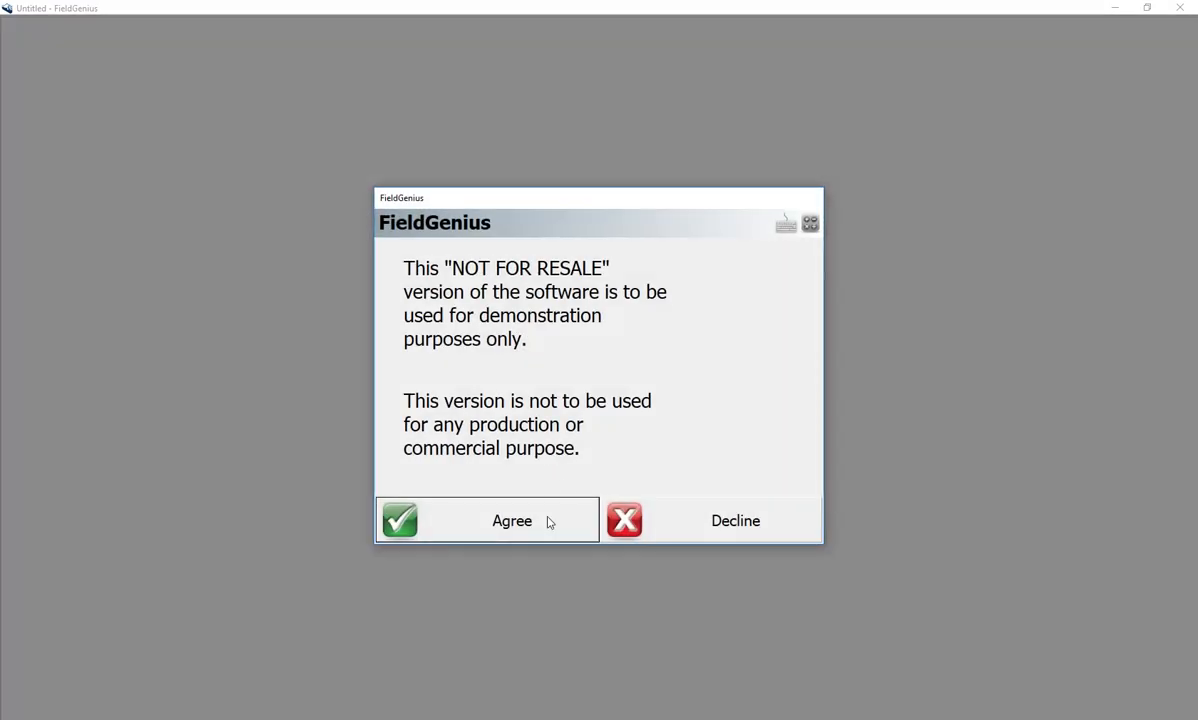
{"action": "left_click", "coordinate": [548, 521]}
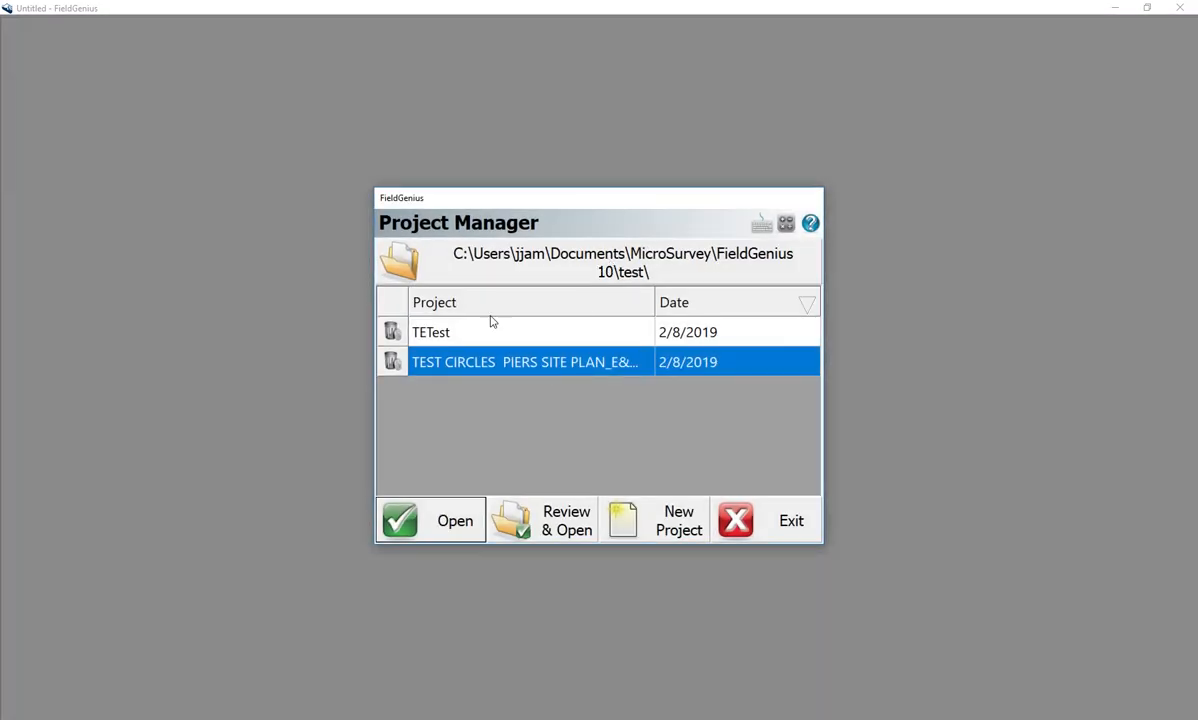
Open the TETest project and continue without connecting to an instrument.
{"action": "left_click", "coordinate": [468, 332]}
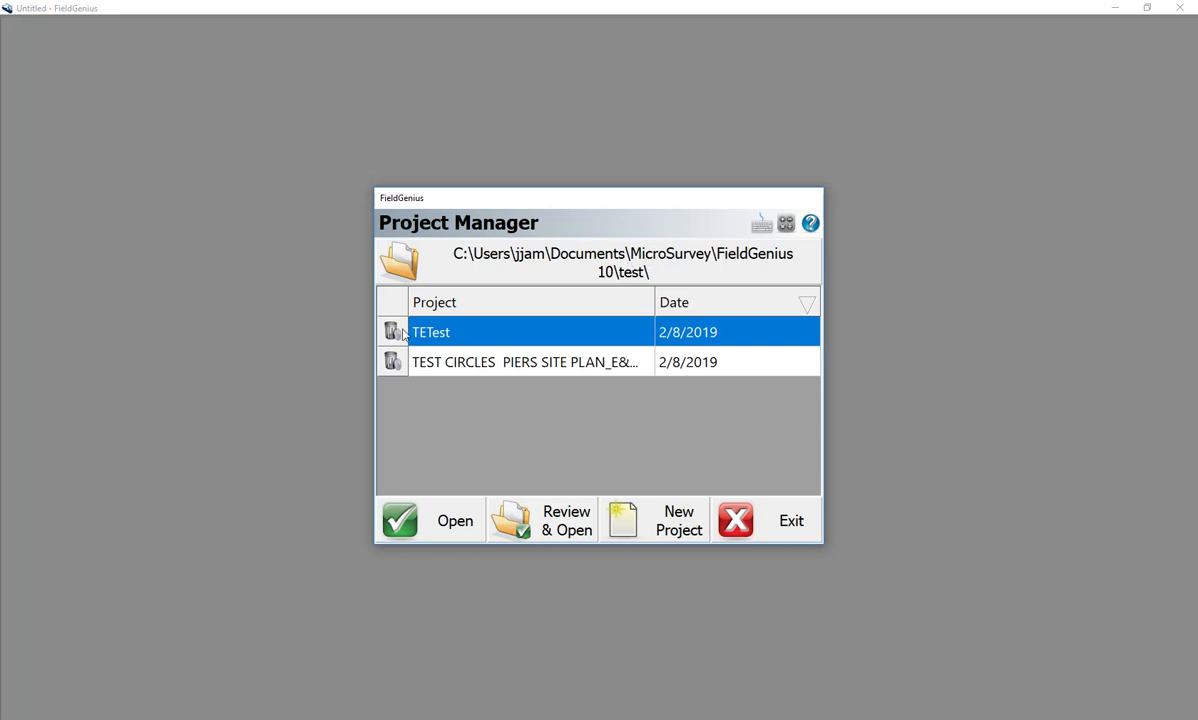
{"action": "left_click", "coordinate": [441, 535]}
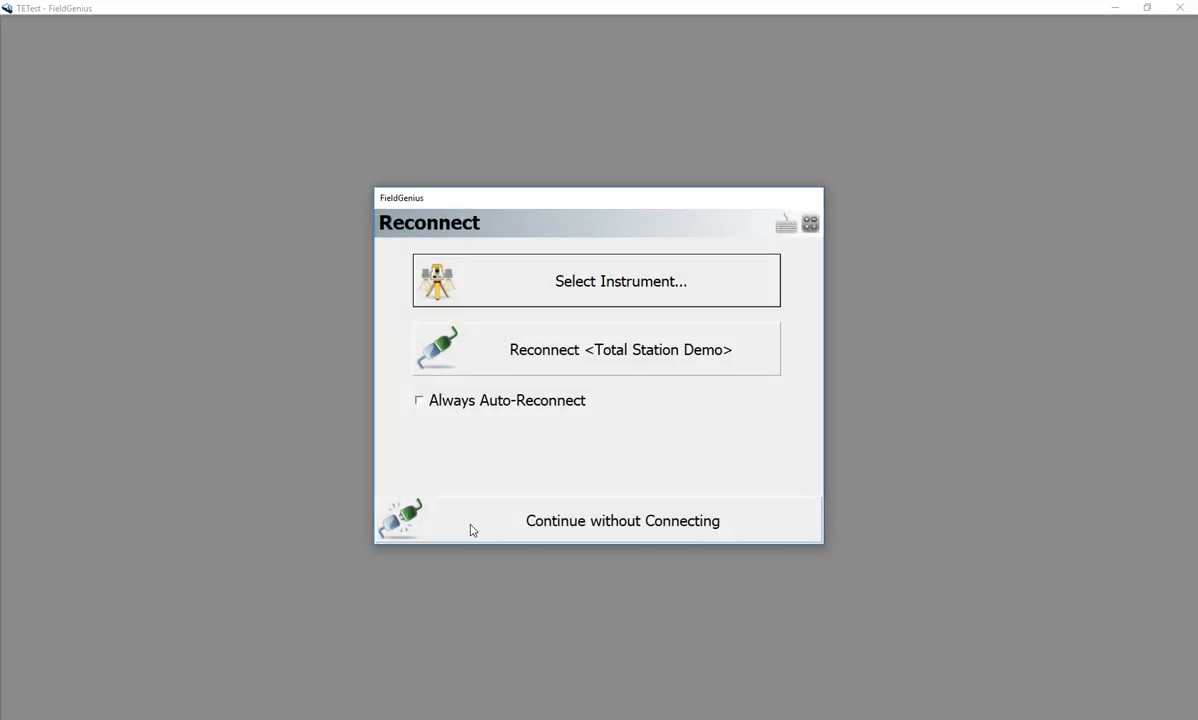
{"action": "left_click", "coordinate": [472, 528]}
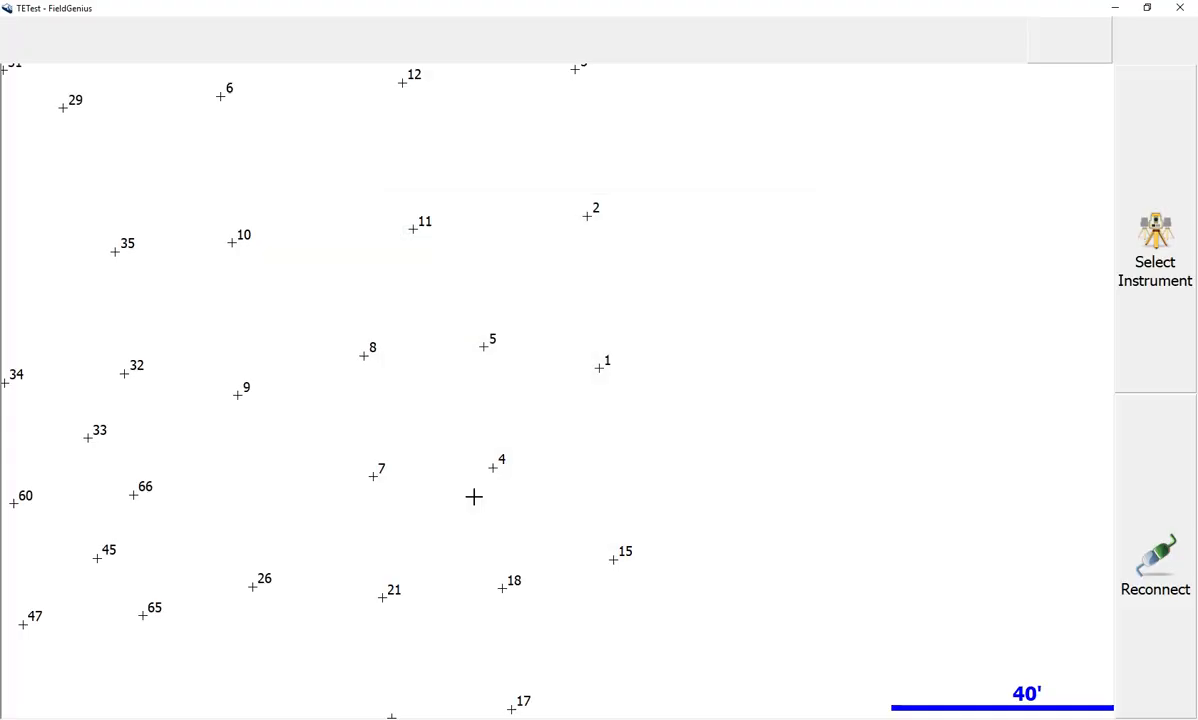
Add TETest.dxf from the TETest folder to the project's DXF(DWG/DGN) files in the Layer Manager.
{"action": "left_click_drag", "start_coordinate": [541, 289], "coordinate": [740, 231]}
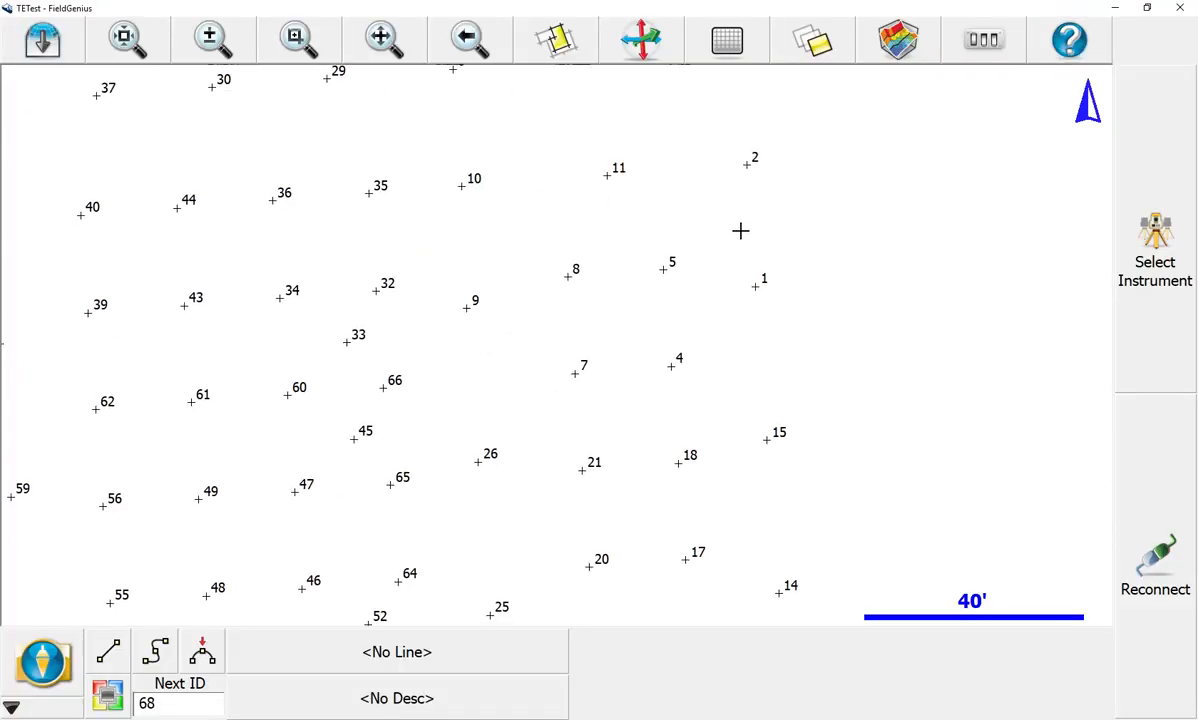
{"action": "left_click", "coordinate": [812, 40]}
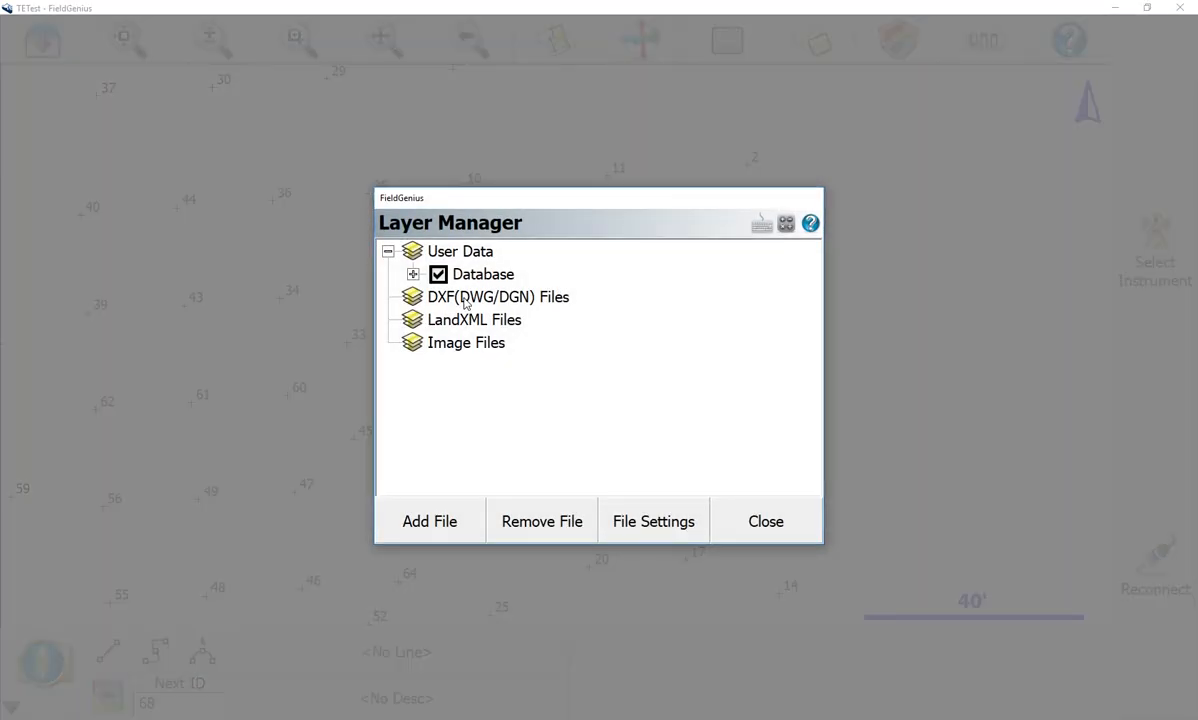
{"action": "left_click", "coordinate": [464, 298]}
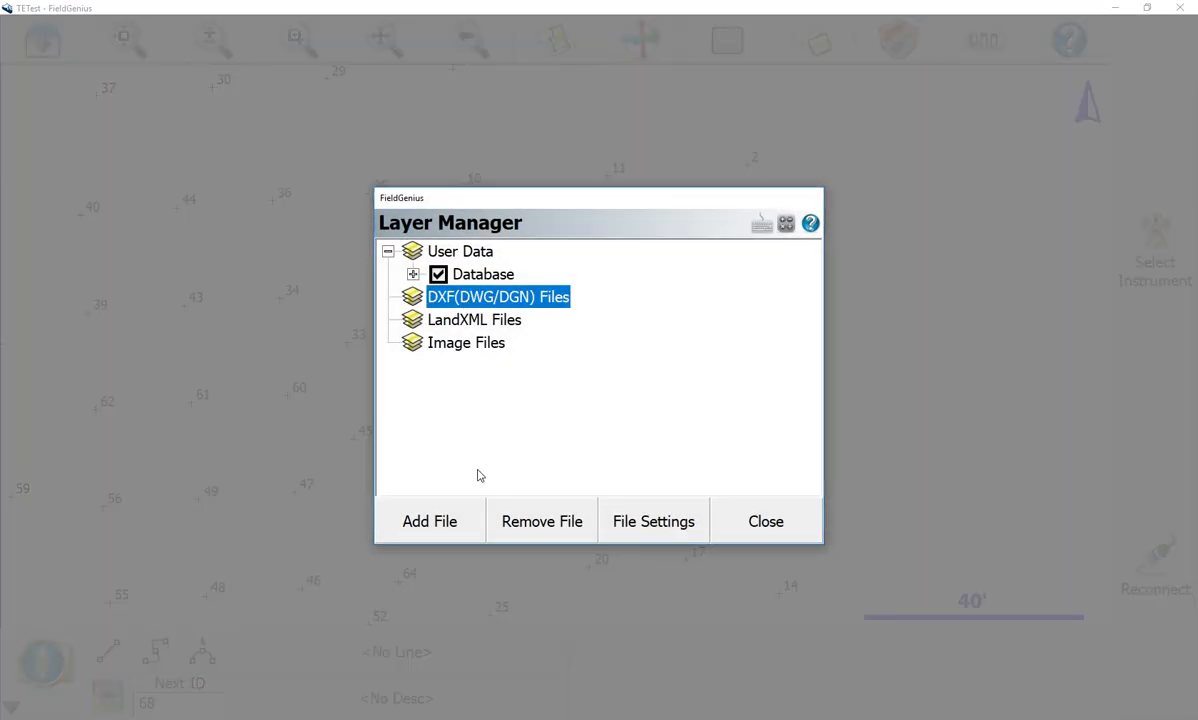
{"action": "left_click", "coordinate": [448, 525]}
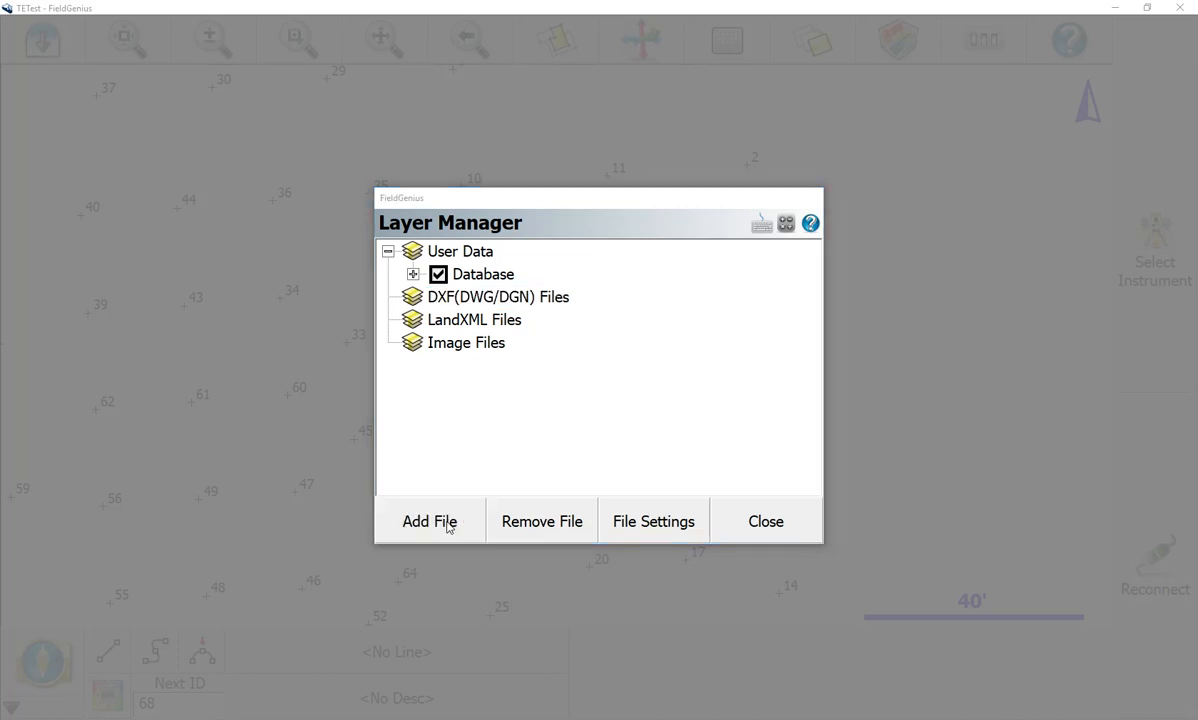
{"action": "left_click_drag", "start_coordinate": [665, 490], "coordinate": [728, 490]}
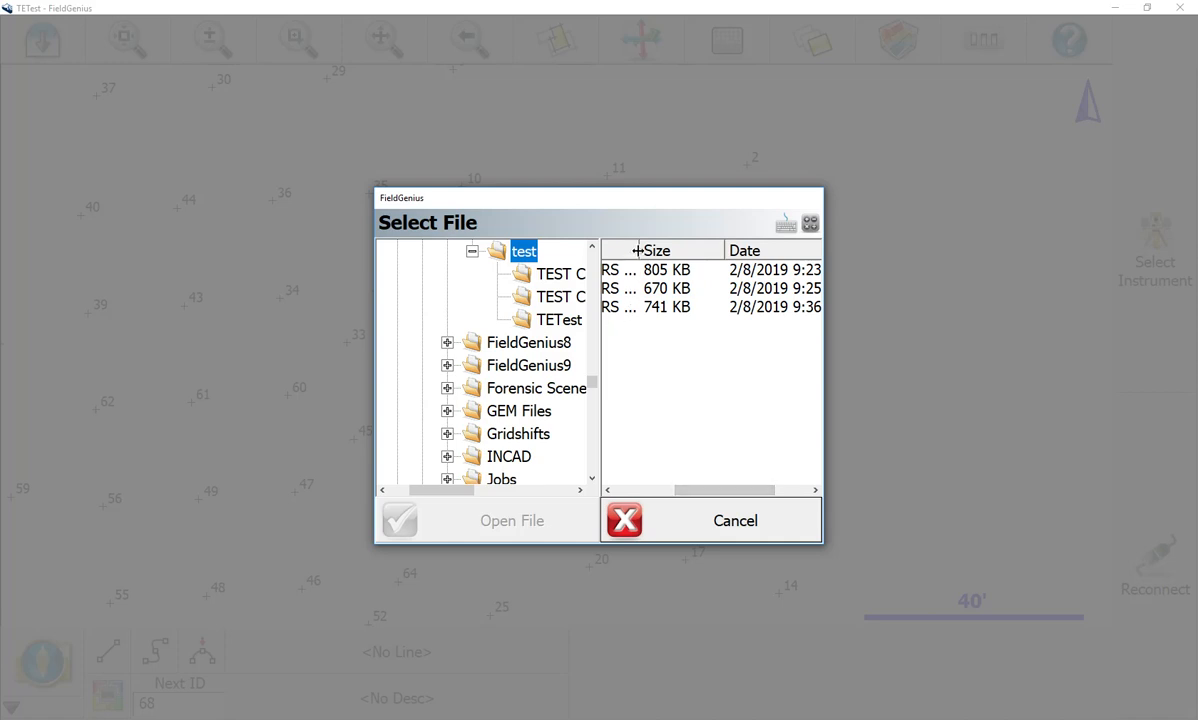
{"action": "left_click_drag", "start_coordinate": [638, 250], "coordinate": [826, 250]}
{"action": "left_click_drag", "start_coordinate": [684, 495], "coordinate": [722, 497]}
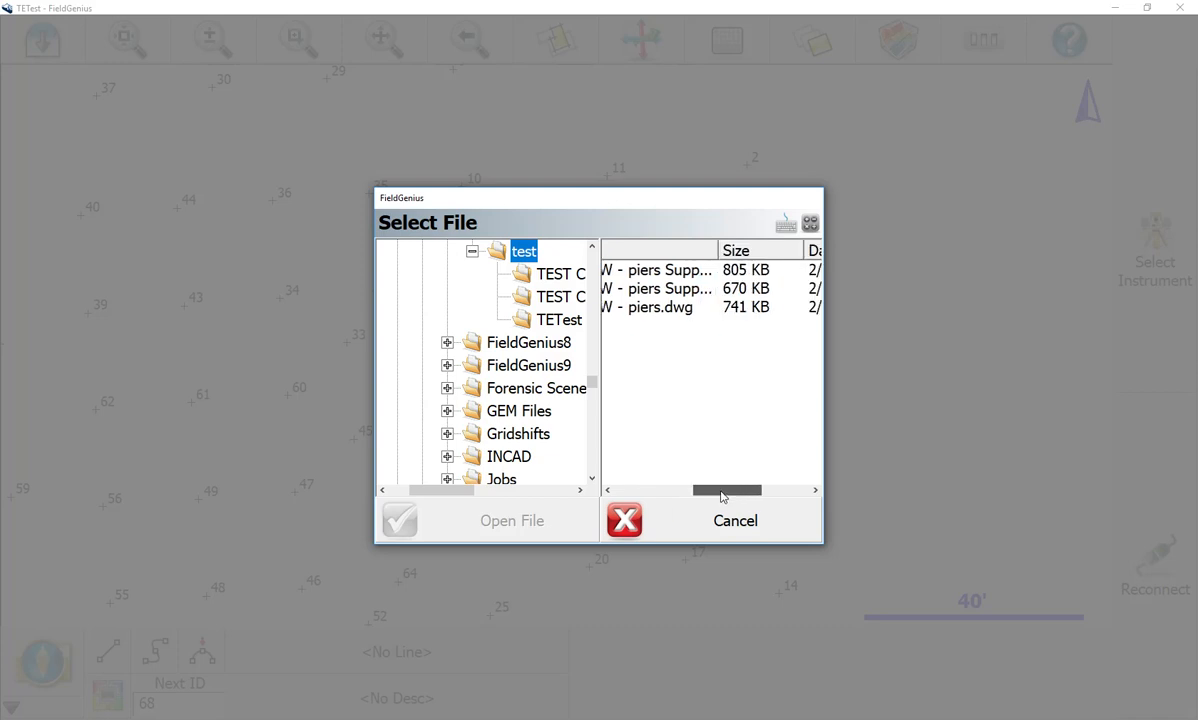
{"action": "left_click_drag", "start_coordinate": [718, 250], "coordinate": [746, 250]}
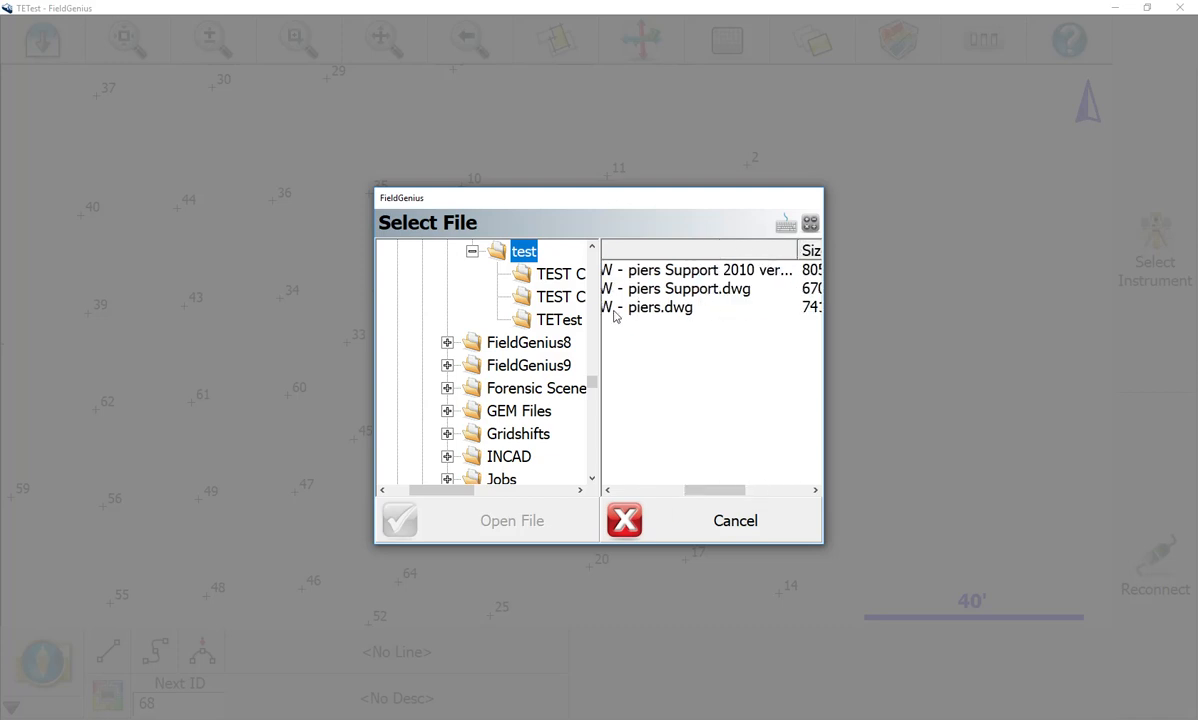
{"action": "left_click", "coordinate": [559, 320]}
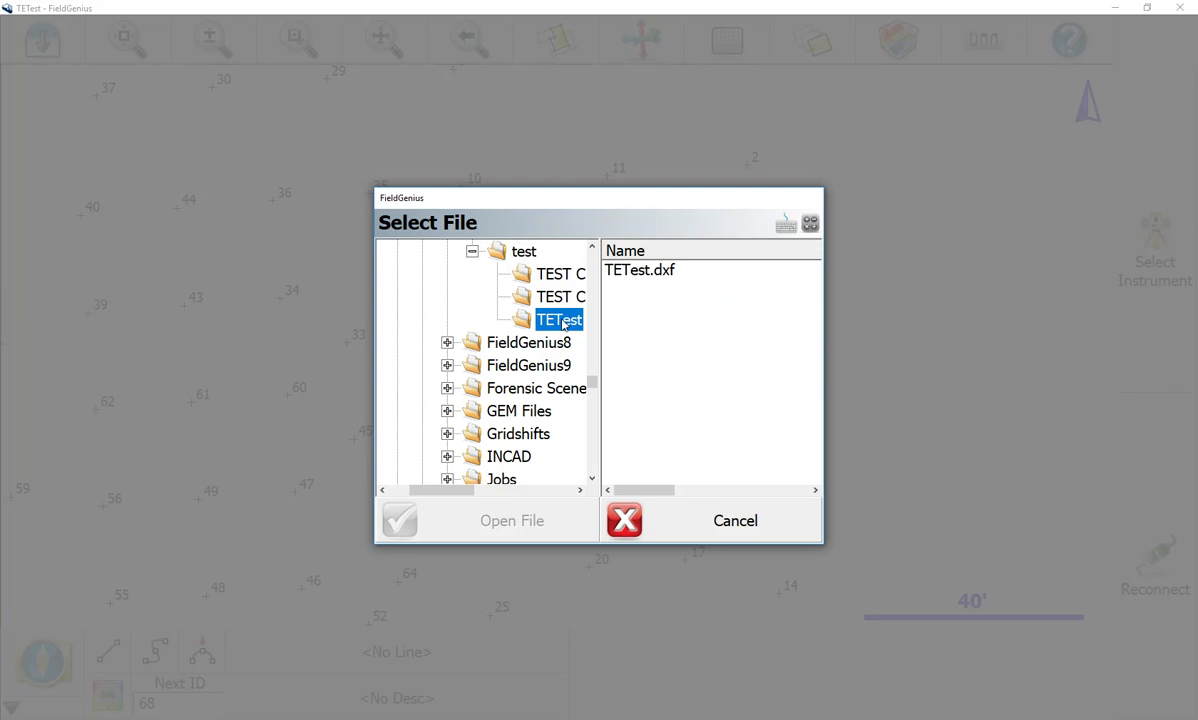
{"action": "left_click", "coordinate": [625, 270]}
{"action": "left_click", "coordinate": [528, 521]}
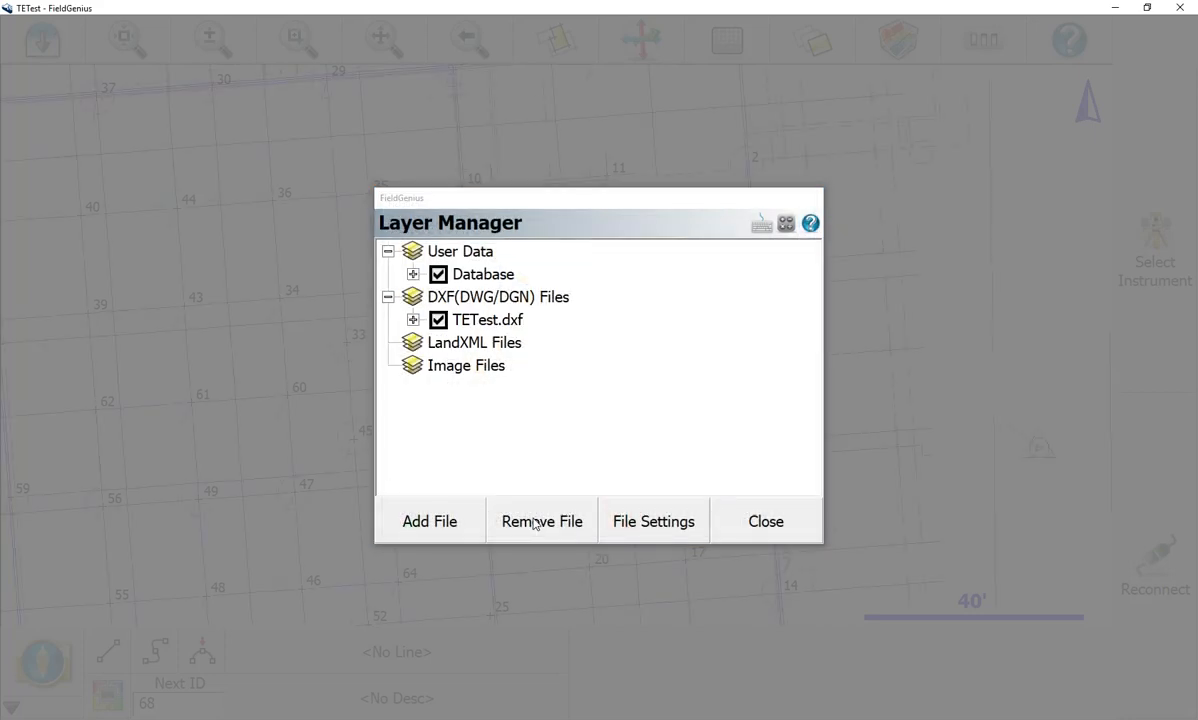
{"action": "left_click", "coordinate": [753, 521]}
Examine how the numbered points line up with the pier circles of the drawing around points 26, 7 and 4.
{"action": "left_click_drag", "start_coordinate": [735, 436], "coordinate": [856, 307]}
{"action": "scroll", "coordinate": [753, 230], "scroll_direction": "up", "scroll_amount": 2}
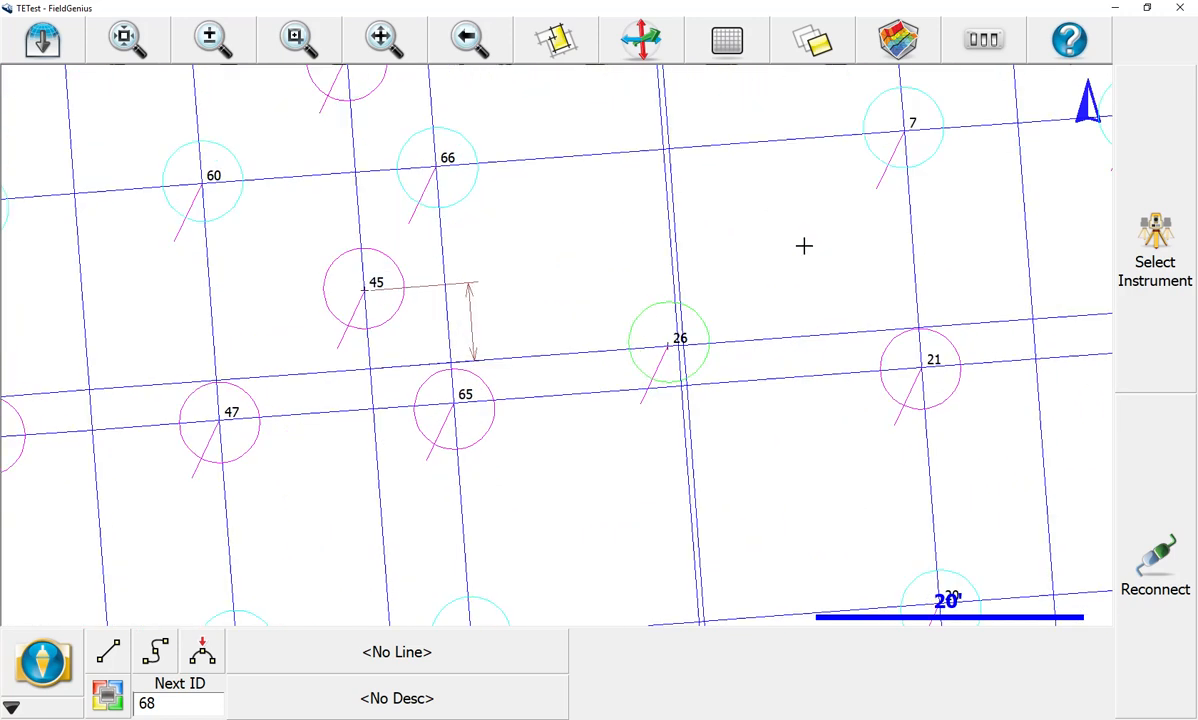
{"action": "left_click_drag", "start_coordinate": [919, 140], "coordinate": [797, 229]}
{"action": "scroll", "coordinate": [797, 229], "scroll_direction": "up", "scroll_amount": 2}
{"action": "left_click_drag", "start_coordinate": [971, 190], "coordinate": [739, 250]}
{"action": "scroll", "coordinate": [737, 248], "scroll_direction": "down", "scroll_amount": 3}
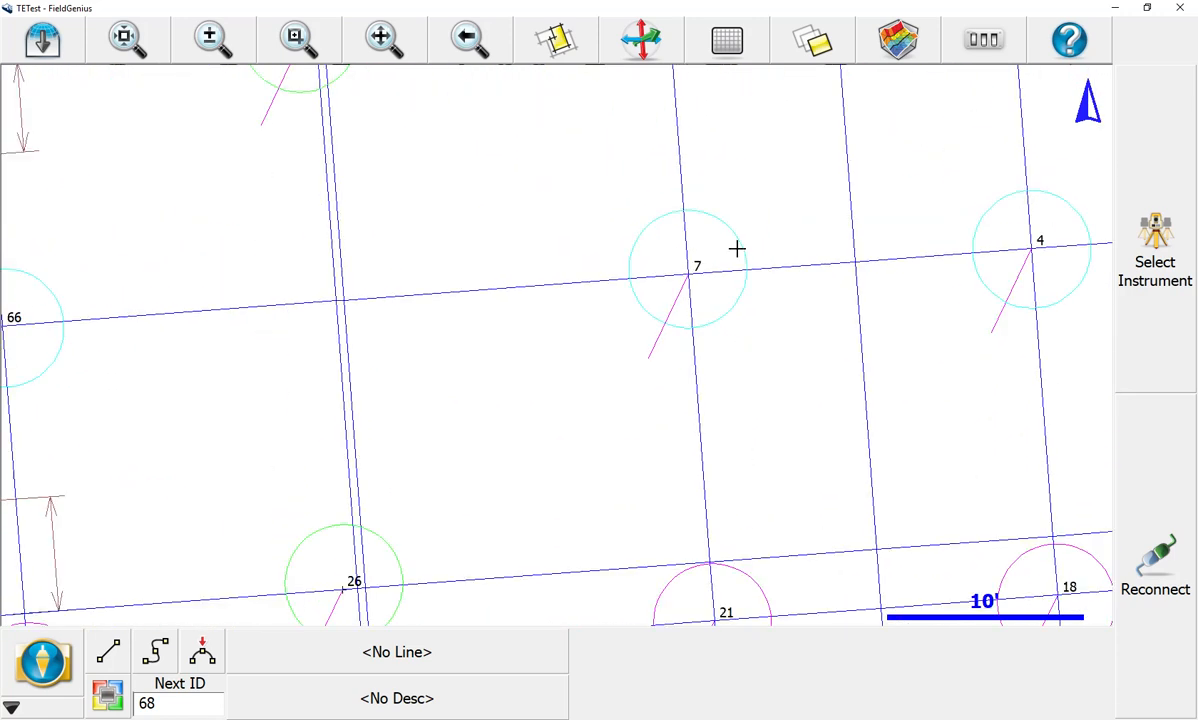
{"action": "scroll", "coordinate": [630, 240], "scroll_direction": "down", "scroll_amount": 1}
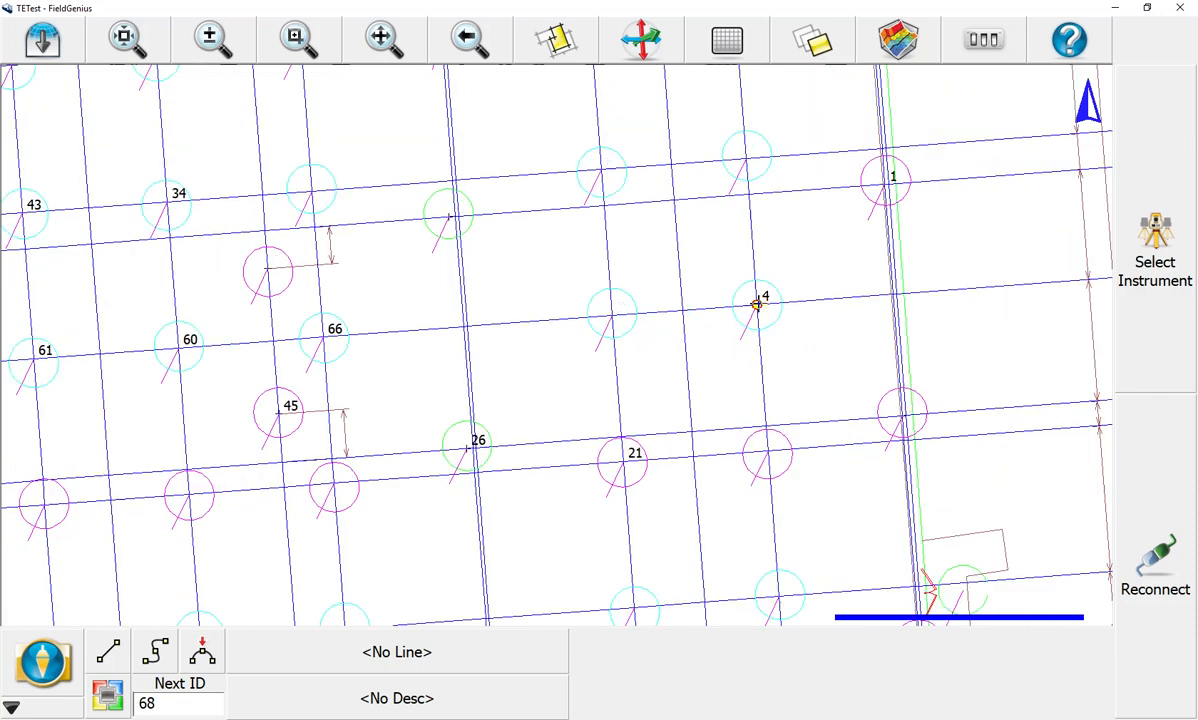
Select point 4 at its pier circle and try to stake it out, leaving the instrument selection without connecting.
{"action": "left_click", "coordinate": [757, 304]}
{"action": "left_click", "coordinate": [110, 700]}
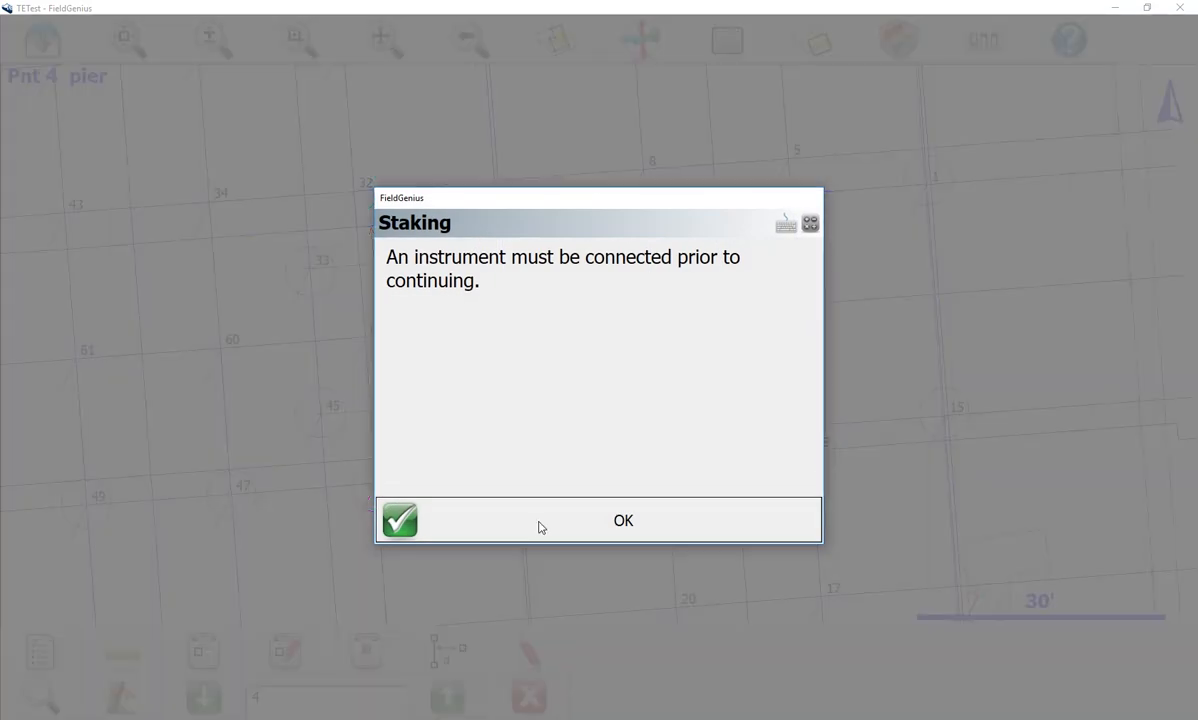
{"action": "left_click", "coordinate": [539, 527]}
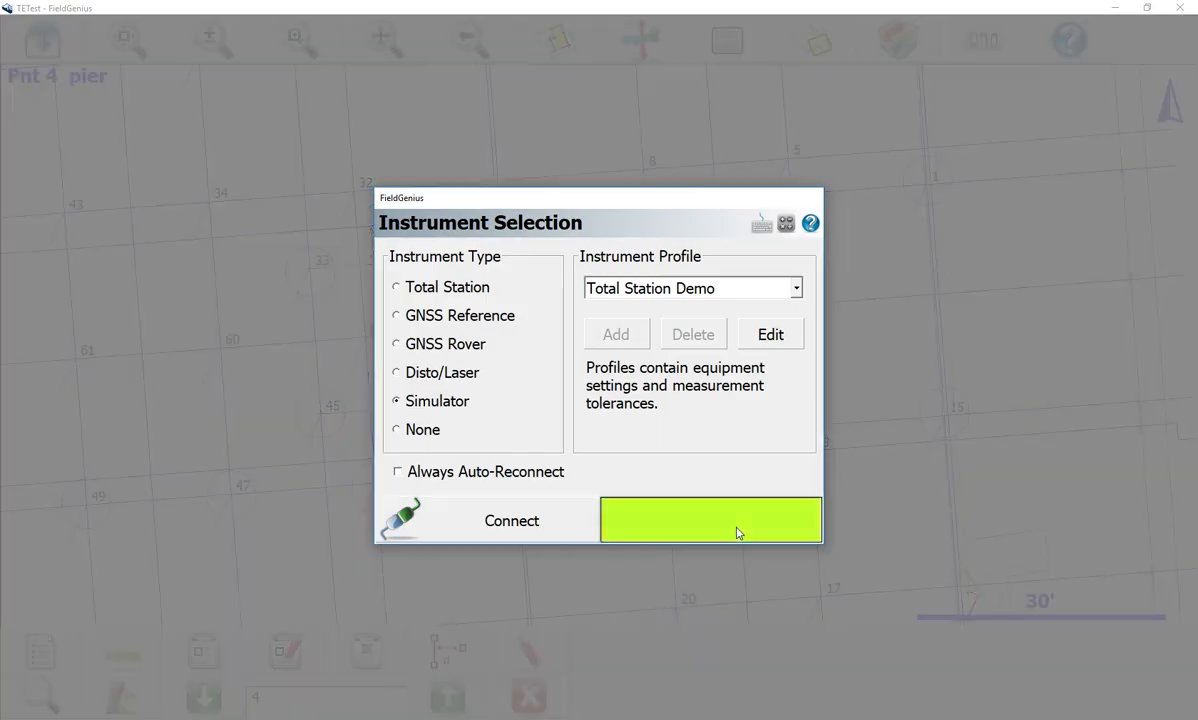
{"action": "left_click", "coordinate": [737, 533]}
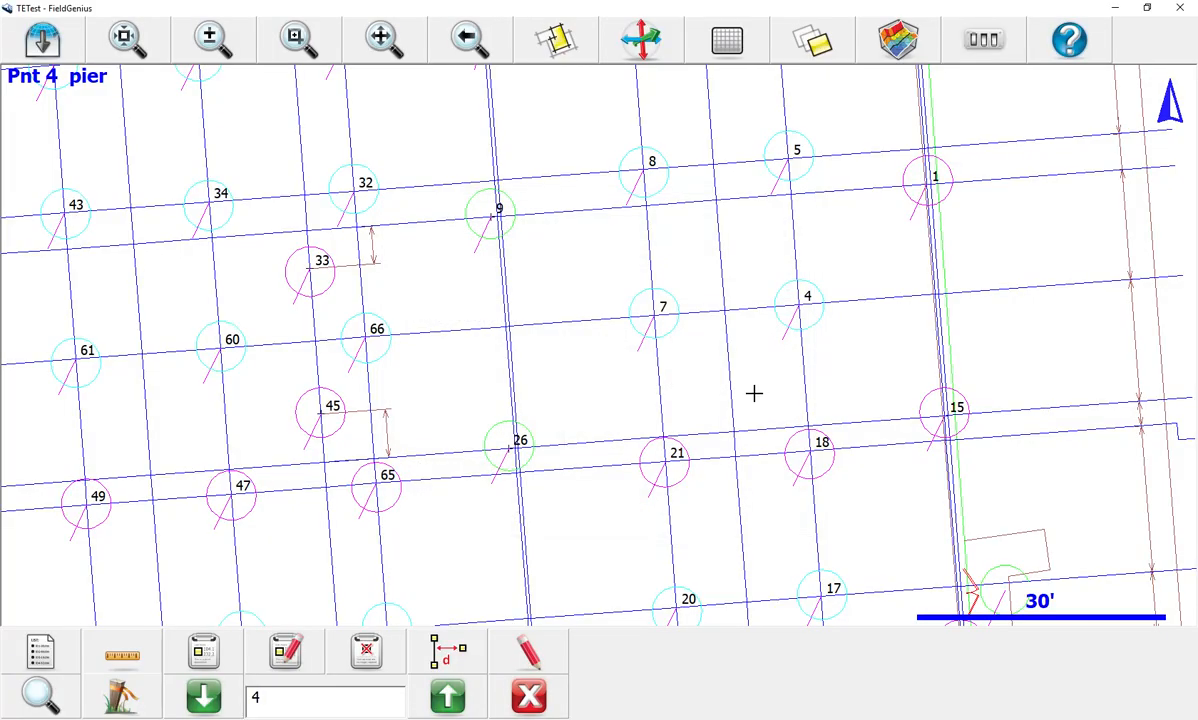
Look over the whole site drawing and review the layer list of TETest.dxf in the Layer Manager.
{"action": "scroll", "coordinate": [757, 393], "scroll_direction": "down", "scroll_amount": 1}
{"action": "scroll", "coordinate": [697, 373], "scroll_direction": "down", "scroll_amount": 1}
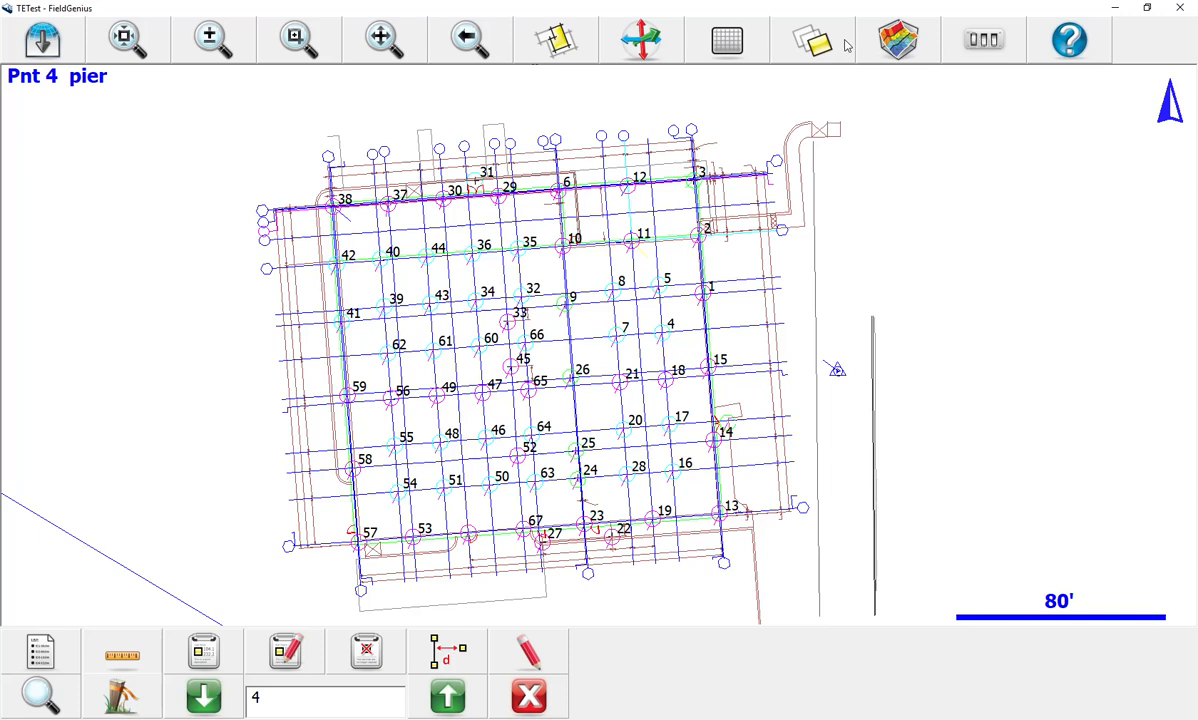
{"action": "left_click", "coordinate": [41, 40]}
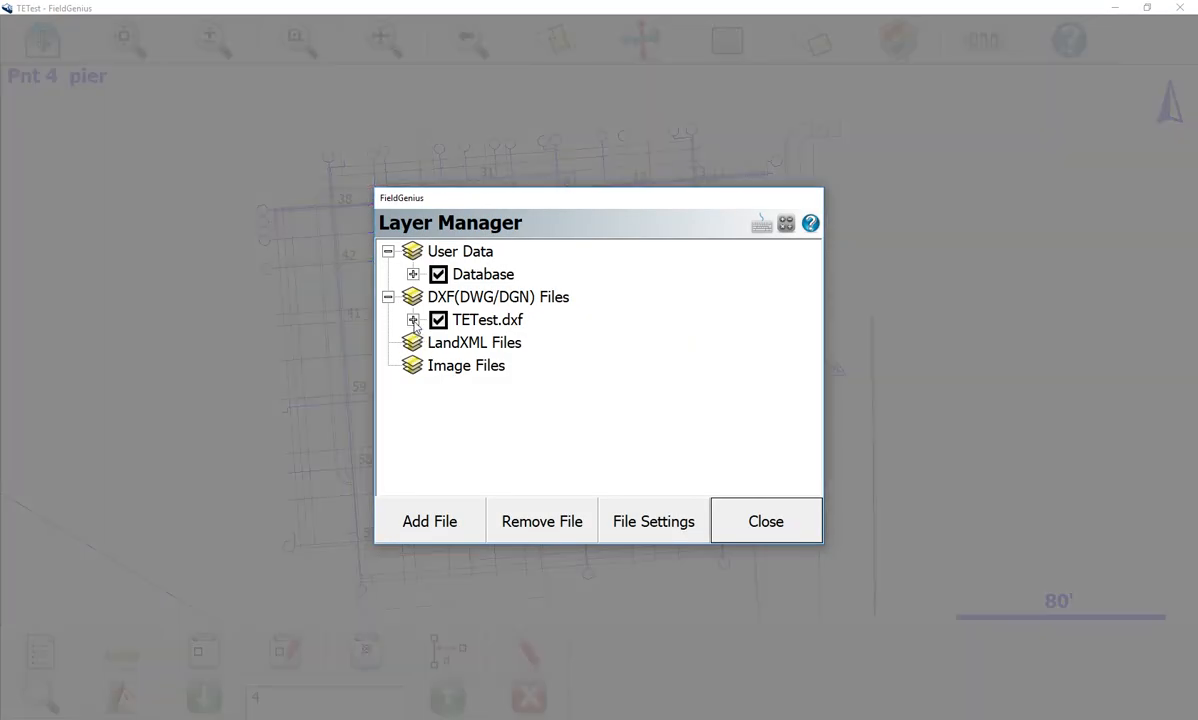
{"action": "left_click", "coordinate": [413, 320]}
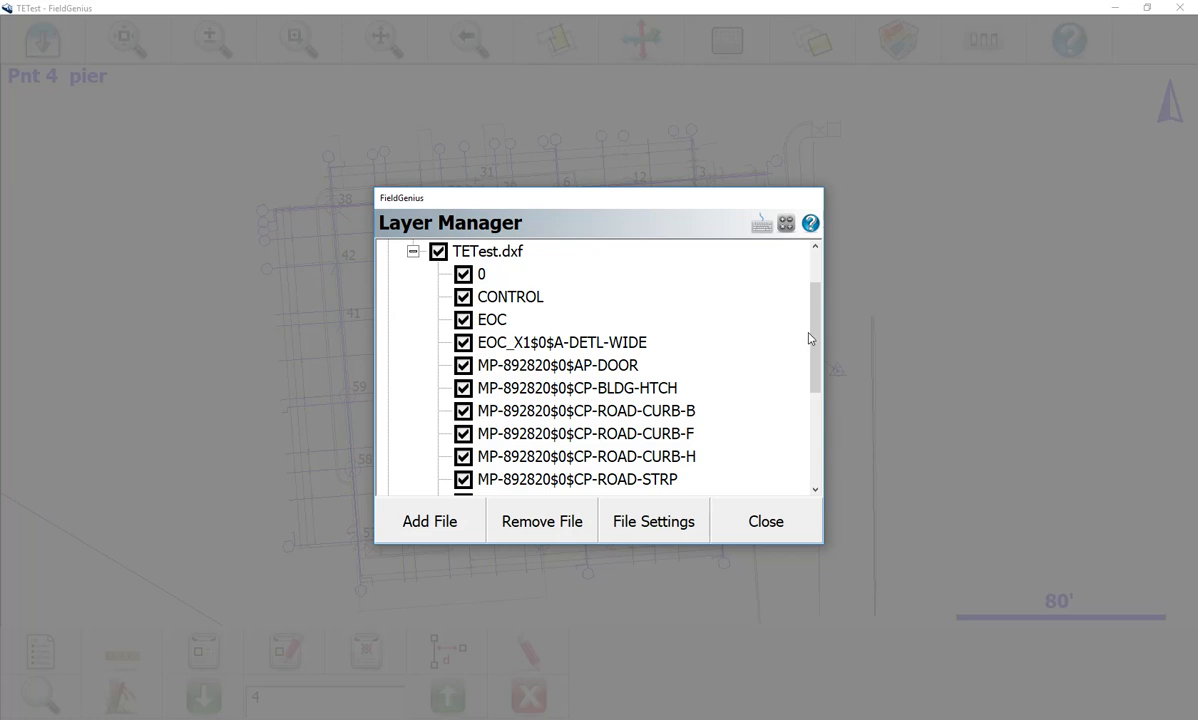
{"action": "scroll", "coordinate": [816, 320], "scroll_direction": "down", "scroll_amount": 2}
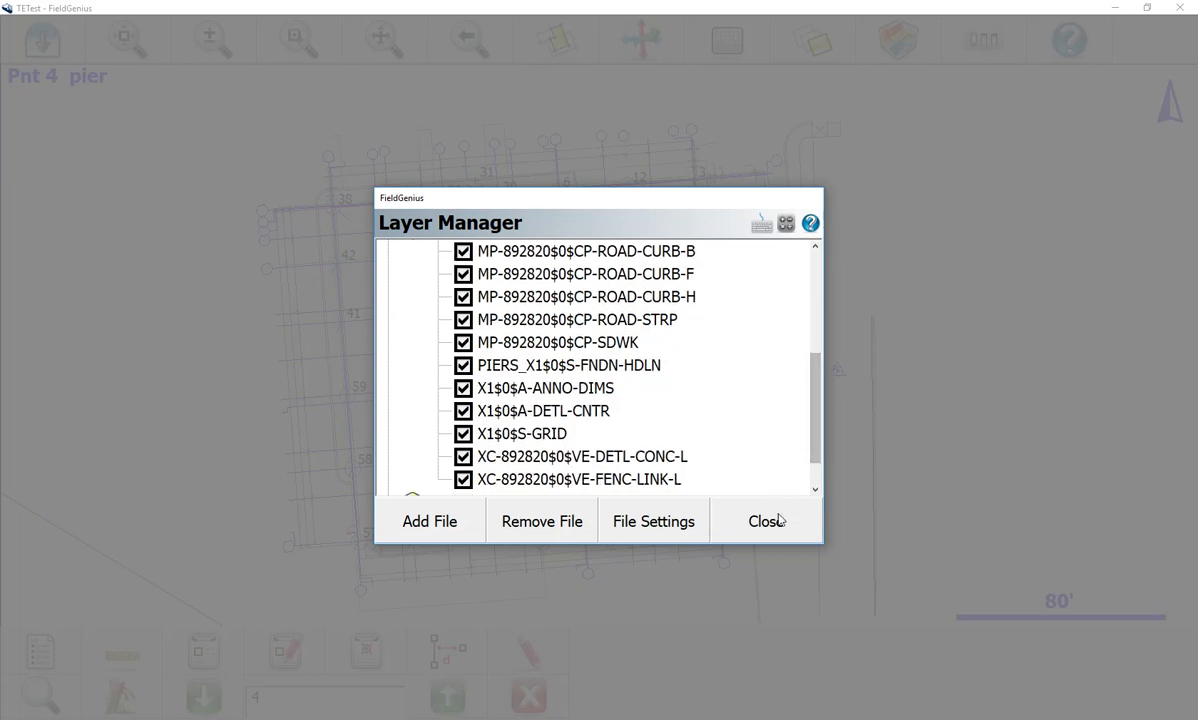
{"action": "left_click", "coordinate": [778, 521]}
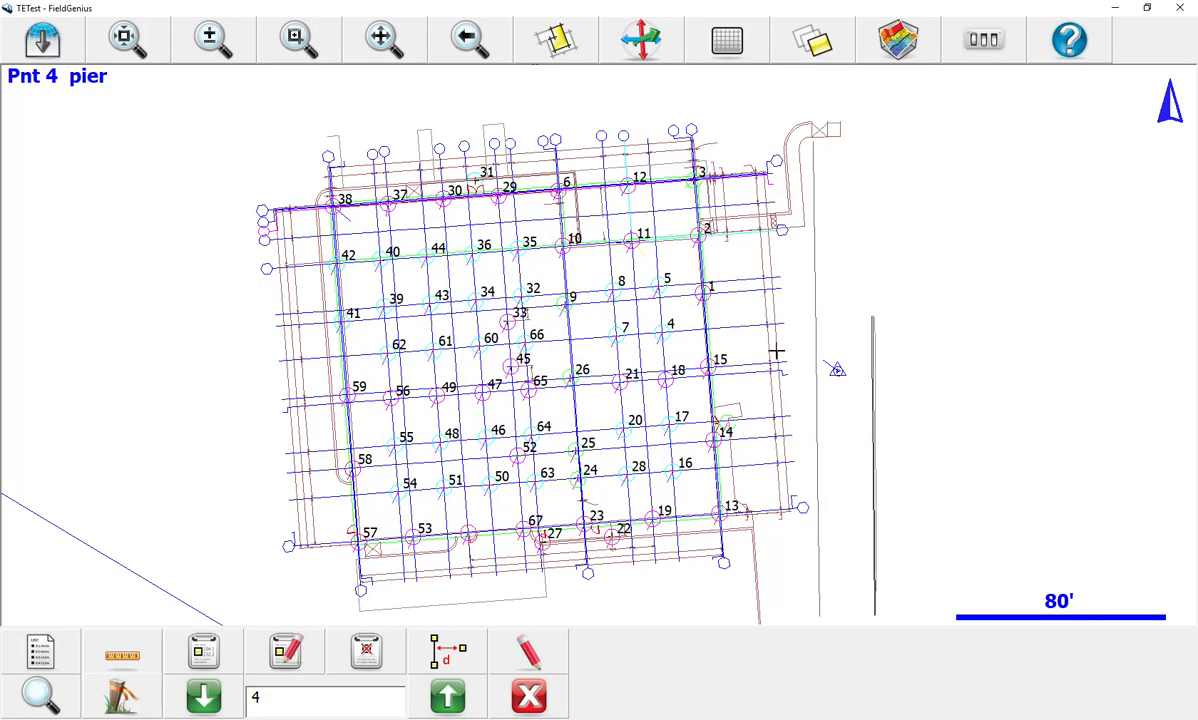